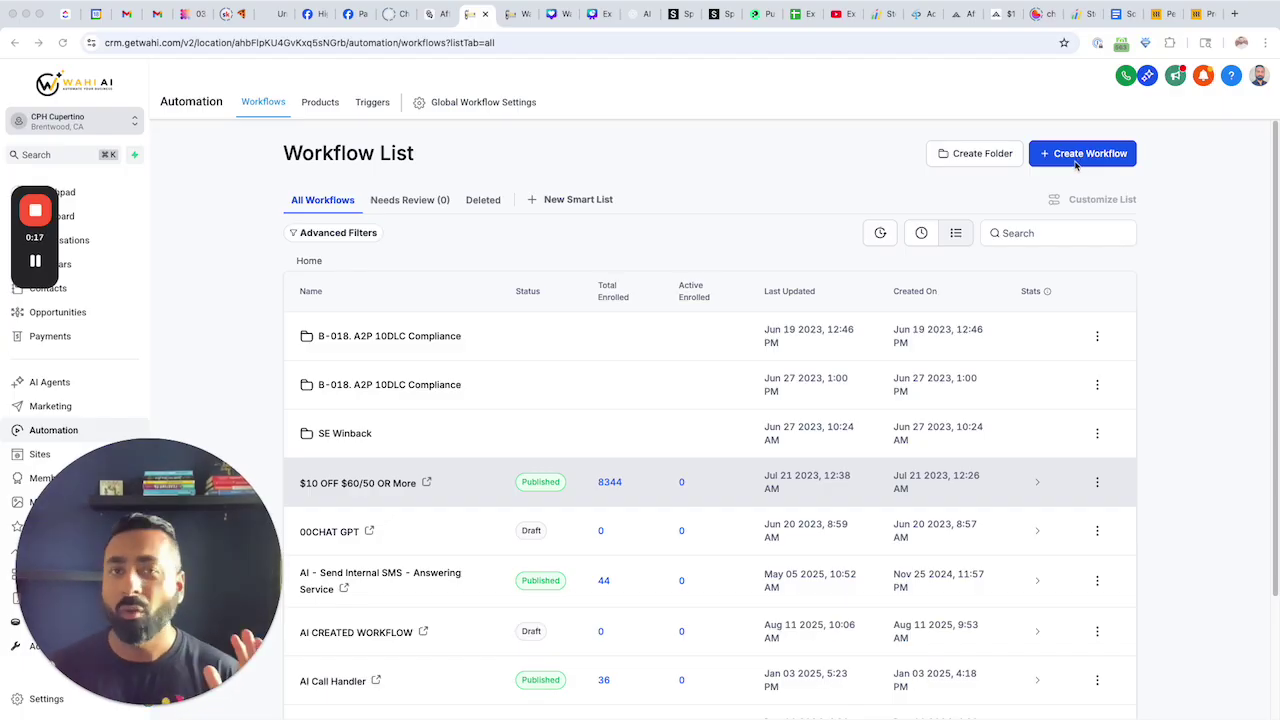
Create a new automation workflow from scratch.
click(1078, 160)
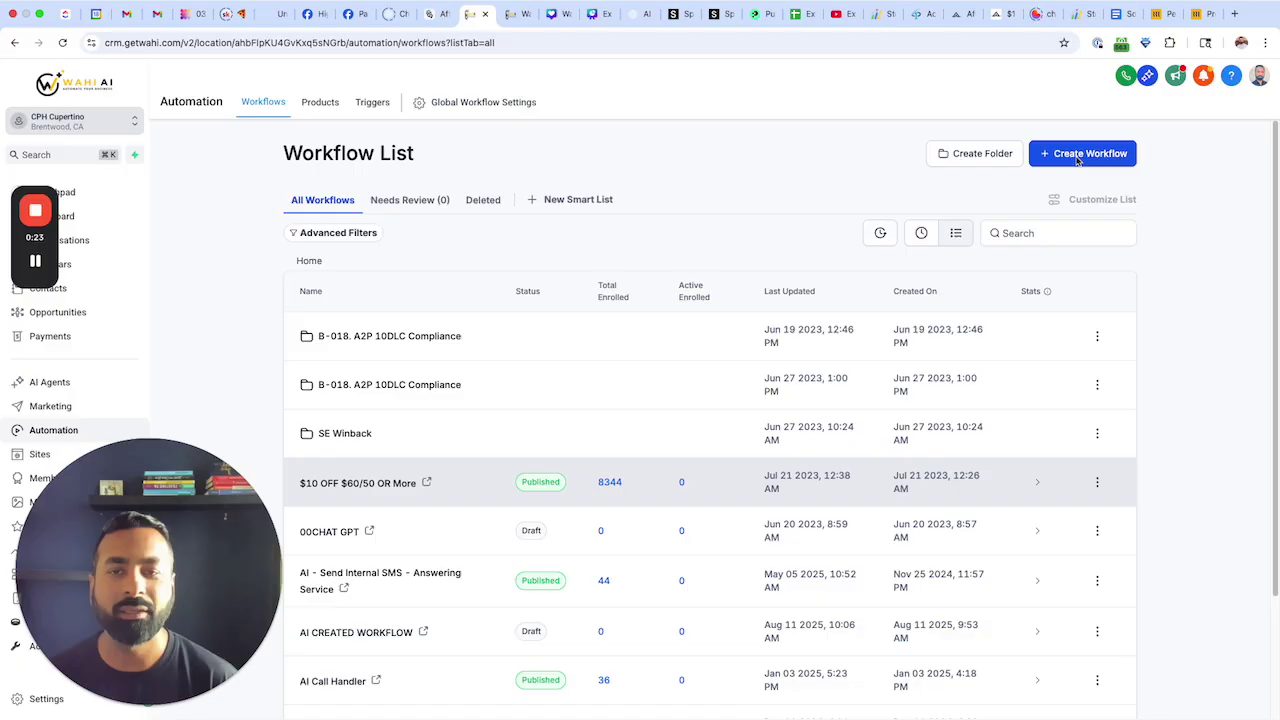
click(1074, 157)
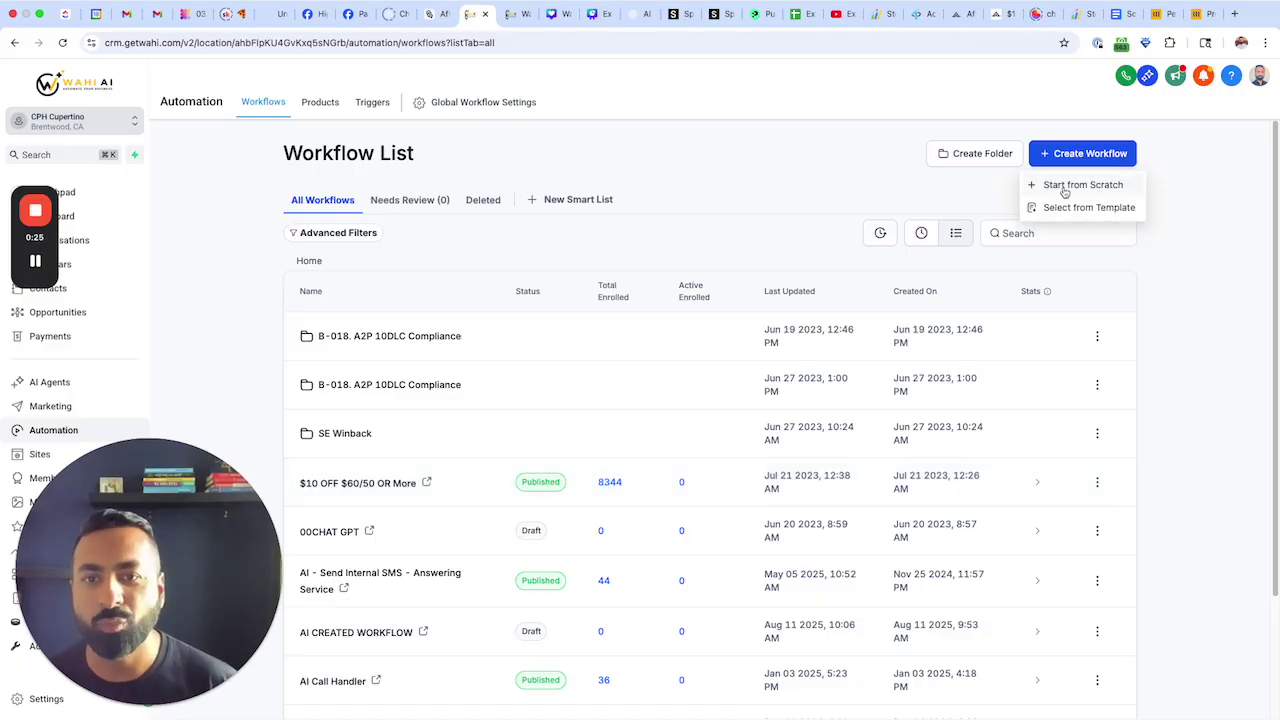
click(1065, 189)
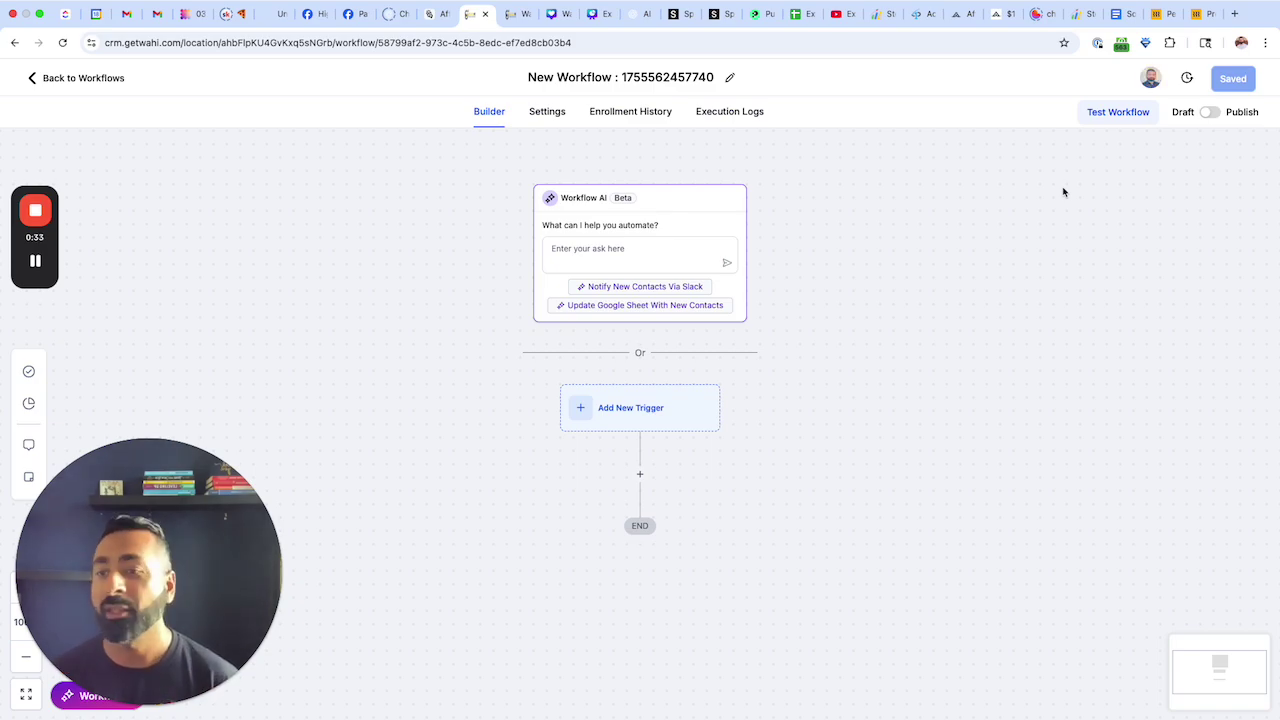
Ask Workflow AI to build an automation emailing new customers or leads once per day, introducing the brand and why they should work with us.
click(603, 255)
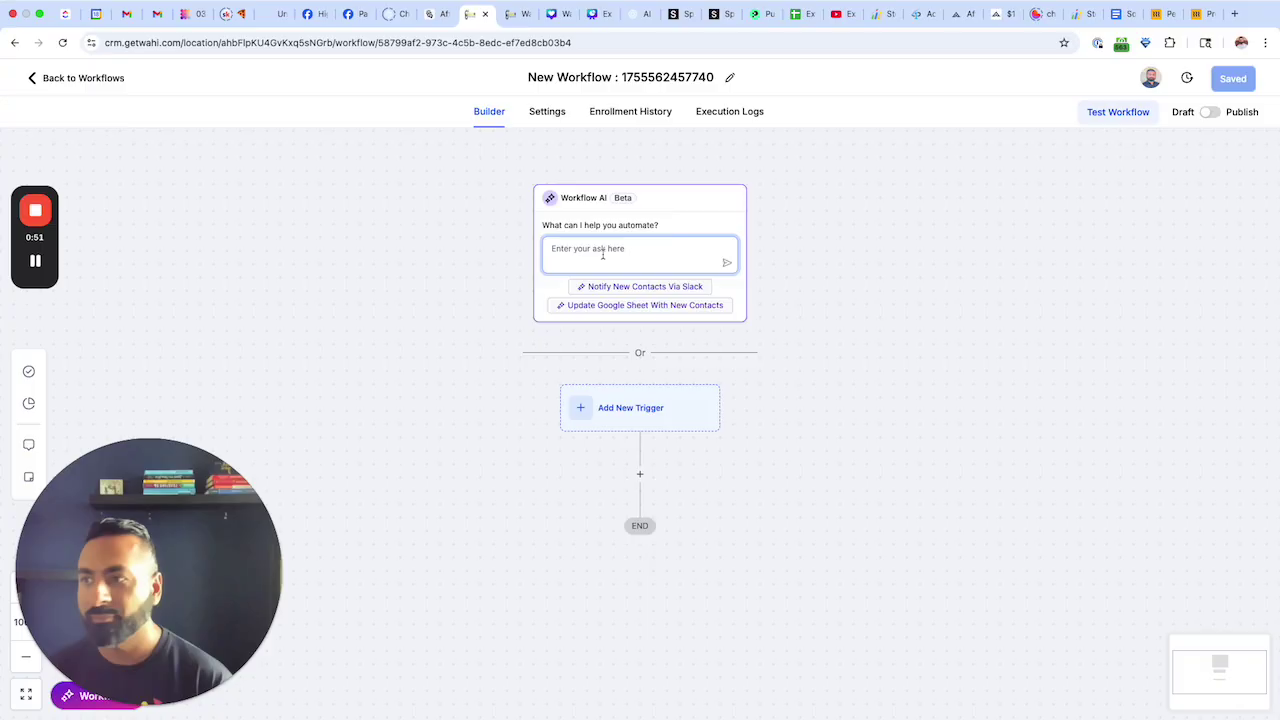
click(640, 255)
key(super+v)
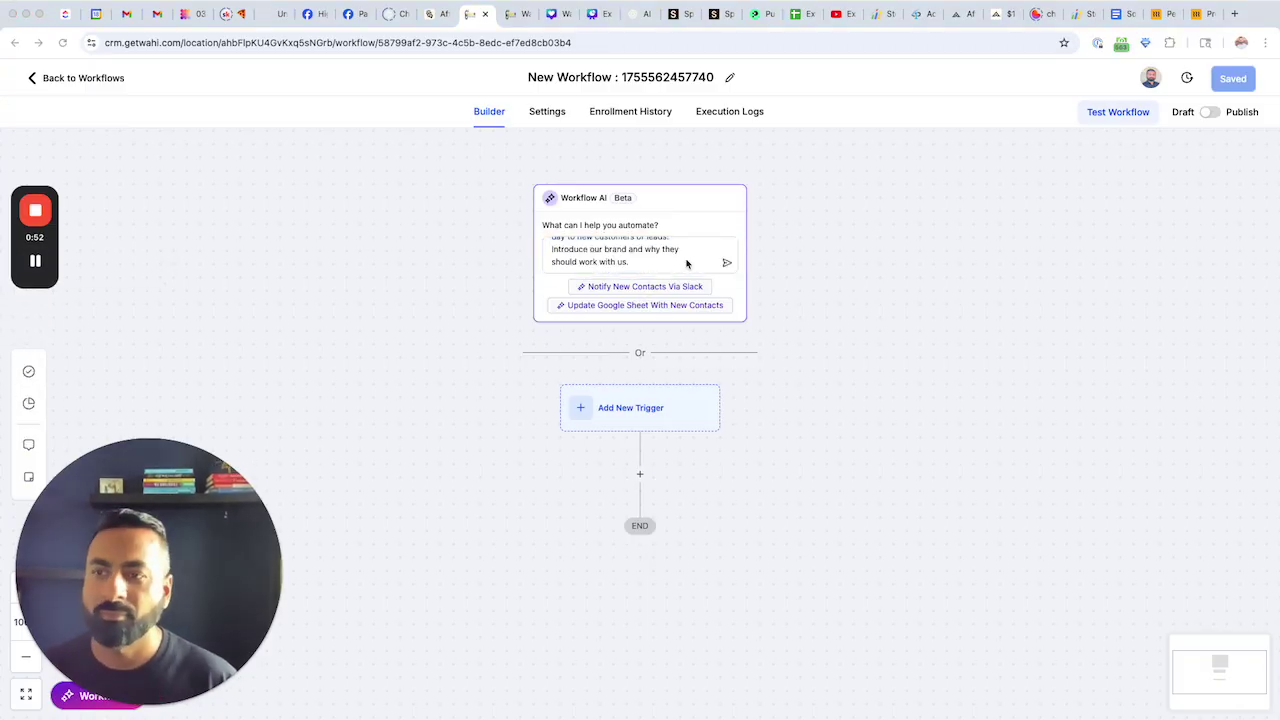
click(672, 285)
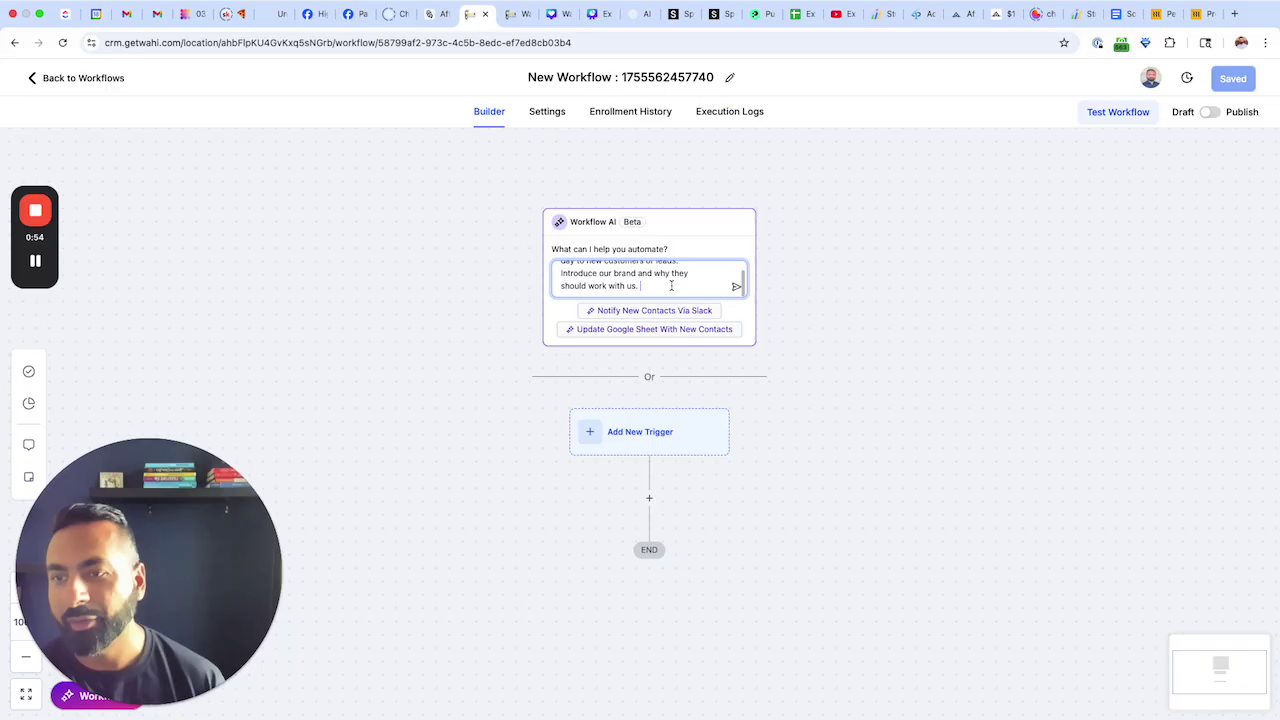
key(Up)
key(Up)
key(Up)
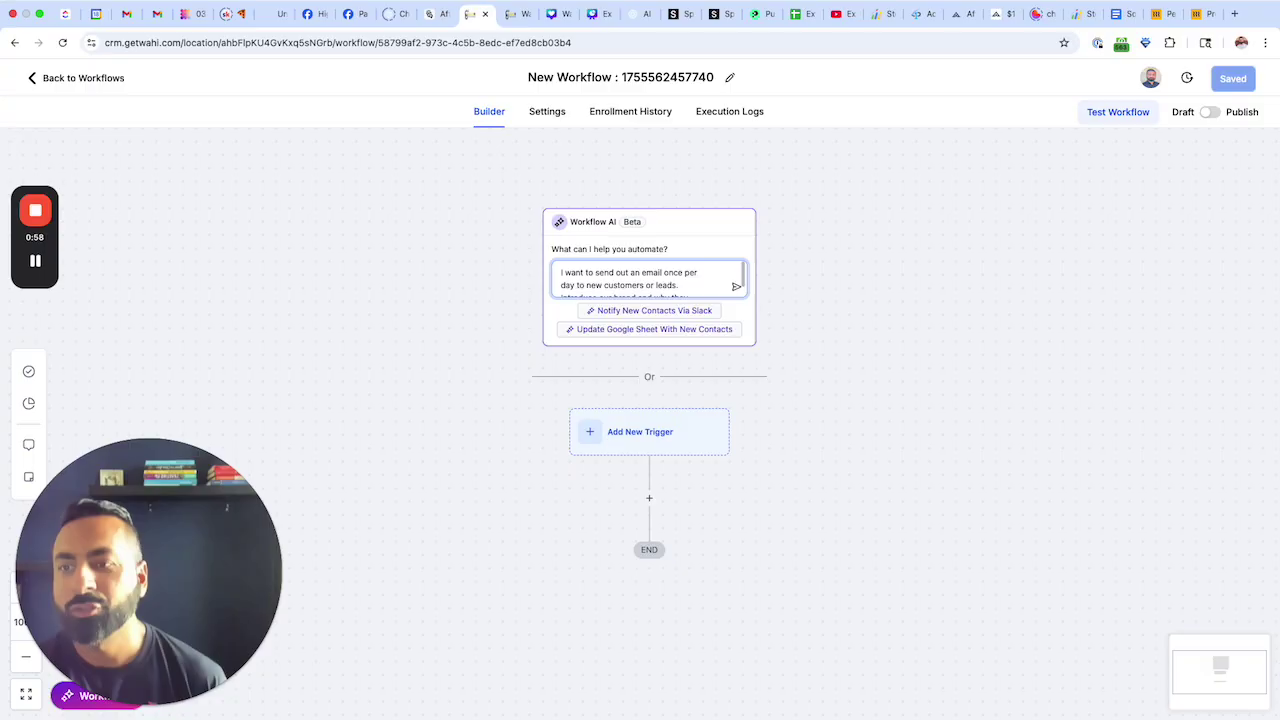
scroll(637, 285, down, 2)
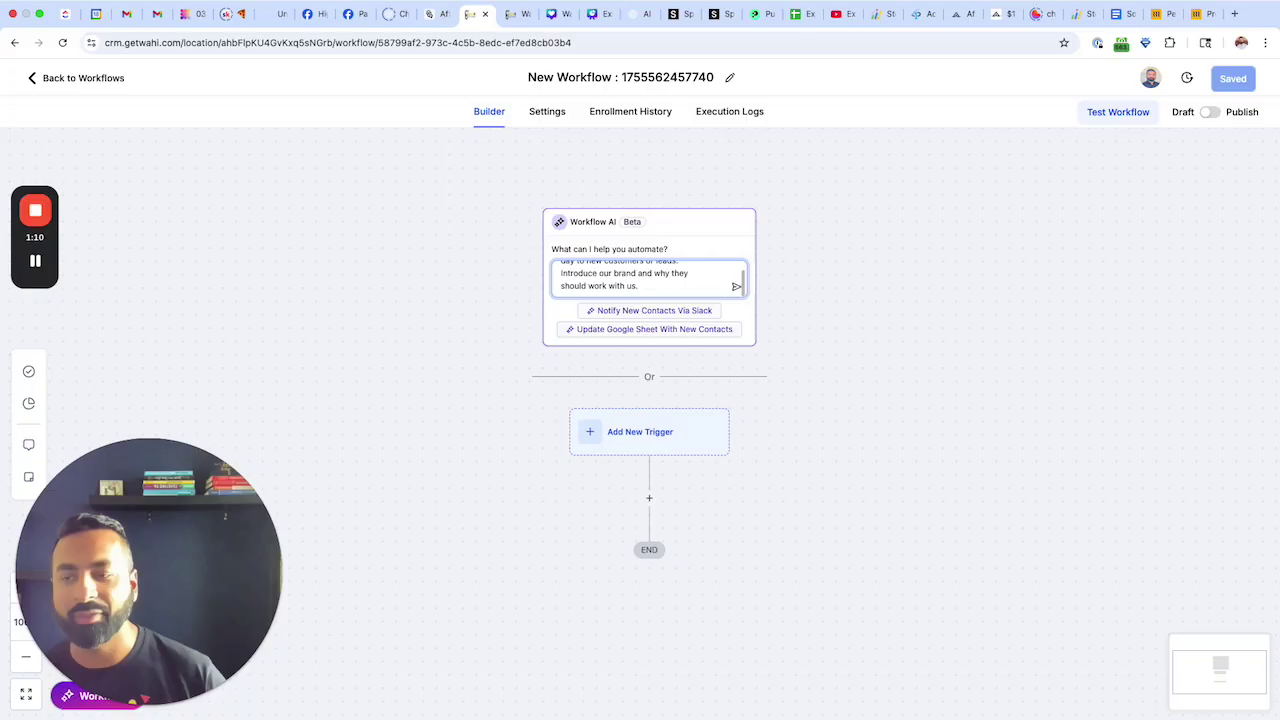
click(736, 287)
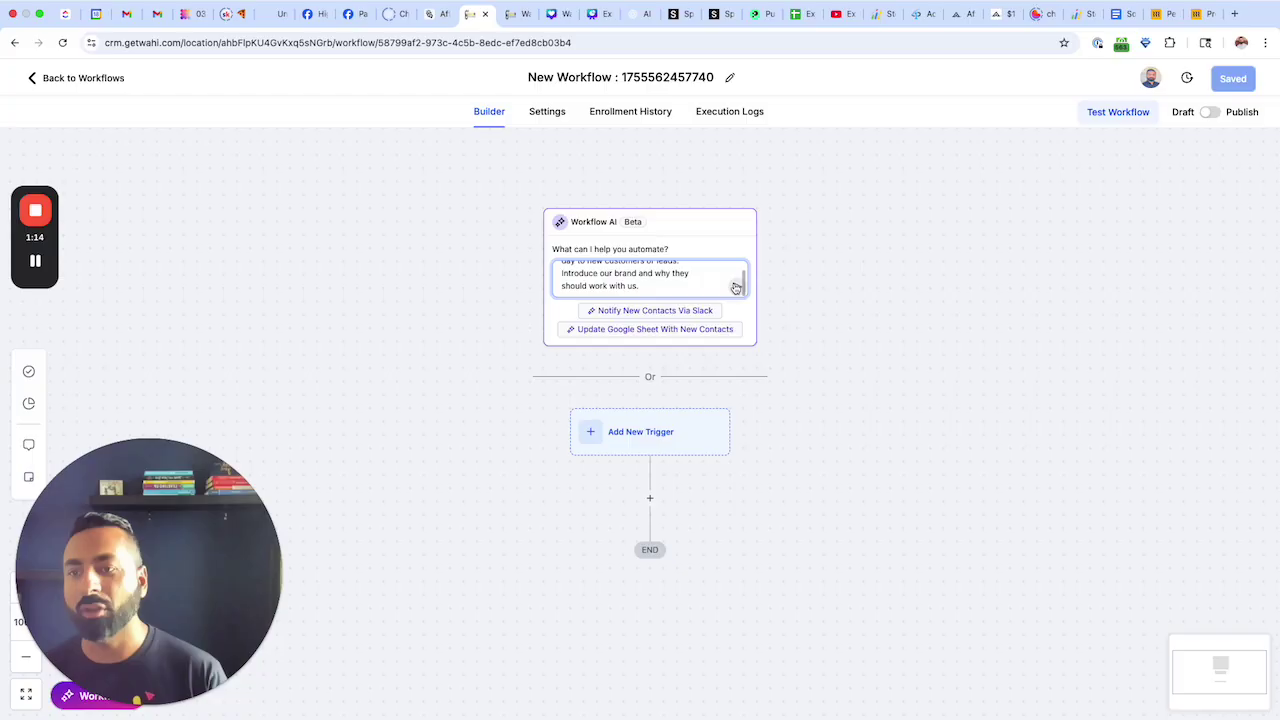
click(736, 288)
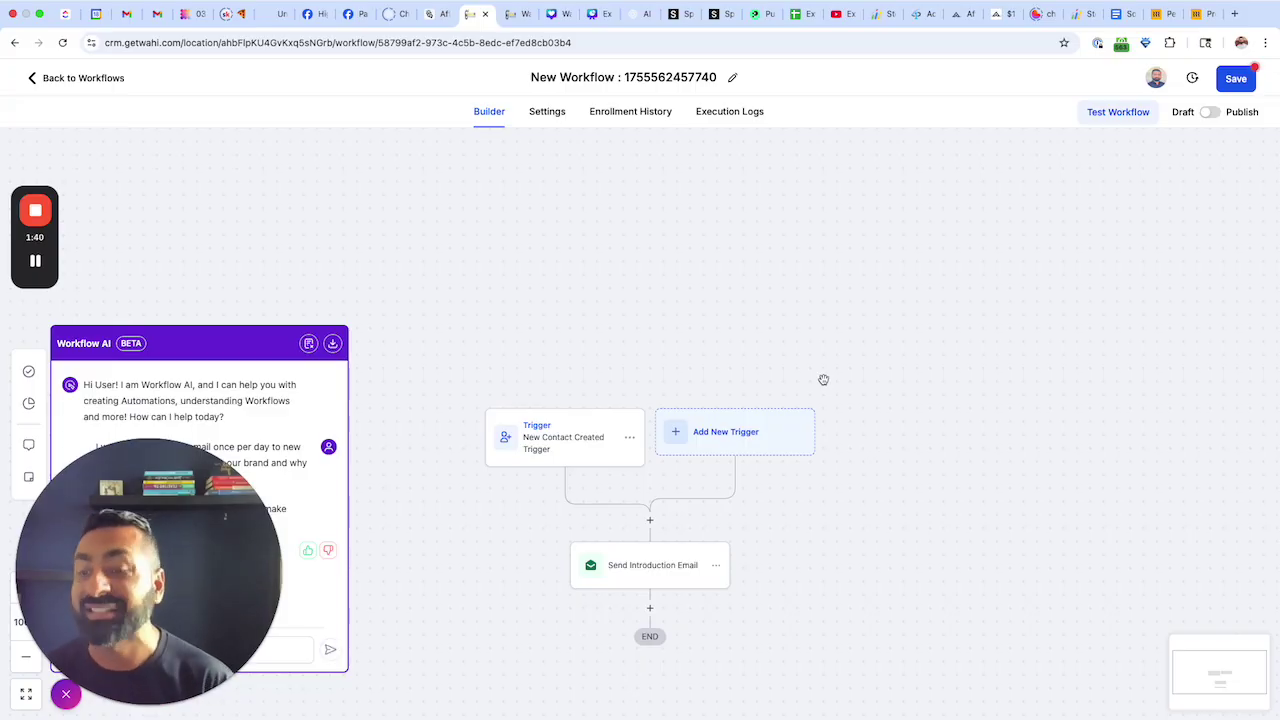
Check the generated New Contact Created trigger's type, name and filters, leaving its settings as they are.
scroll(791, 400, down, 3)
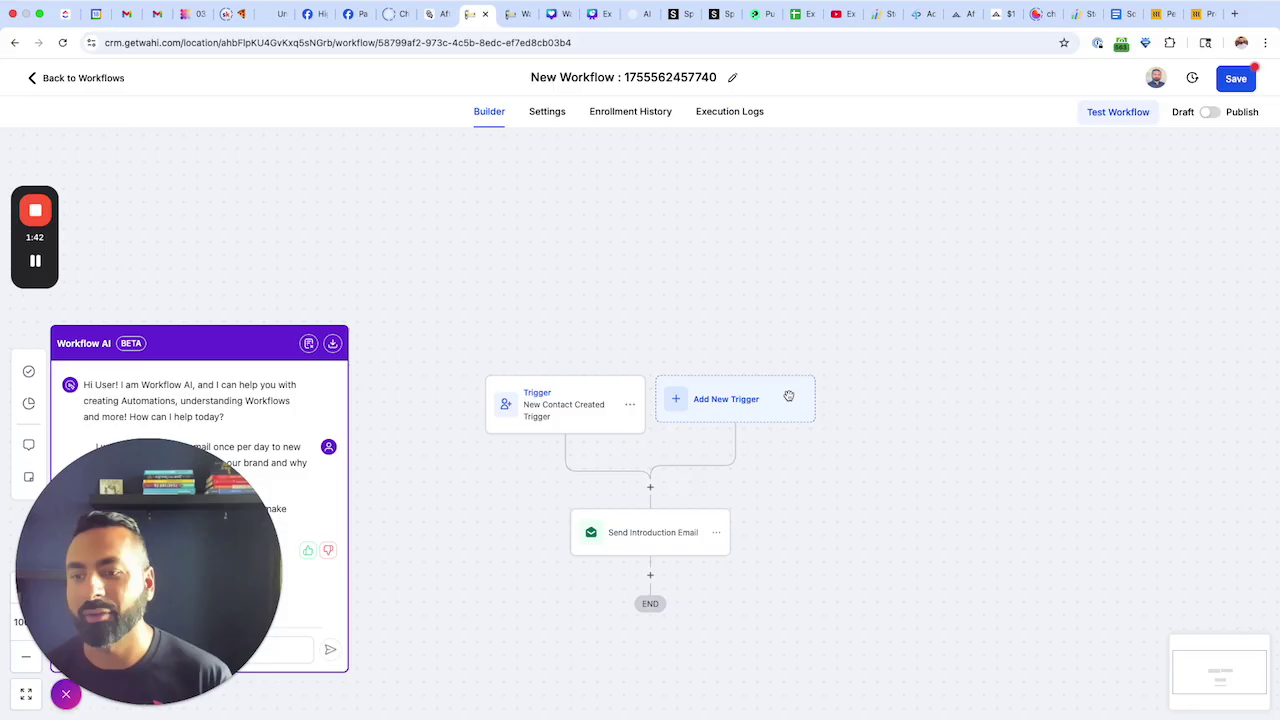
click(534, 346)
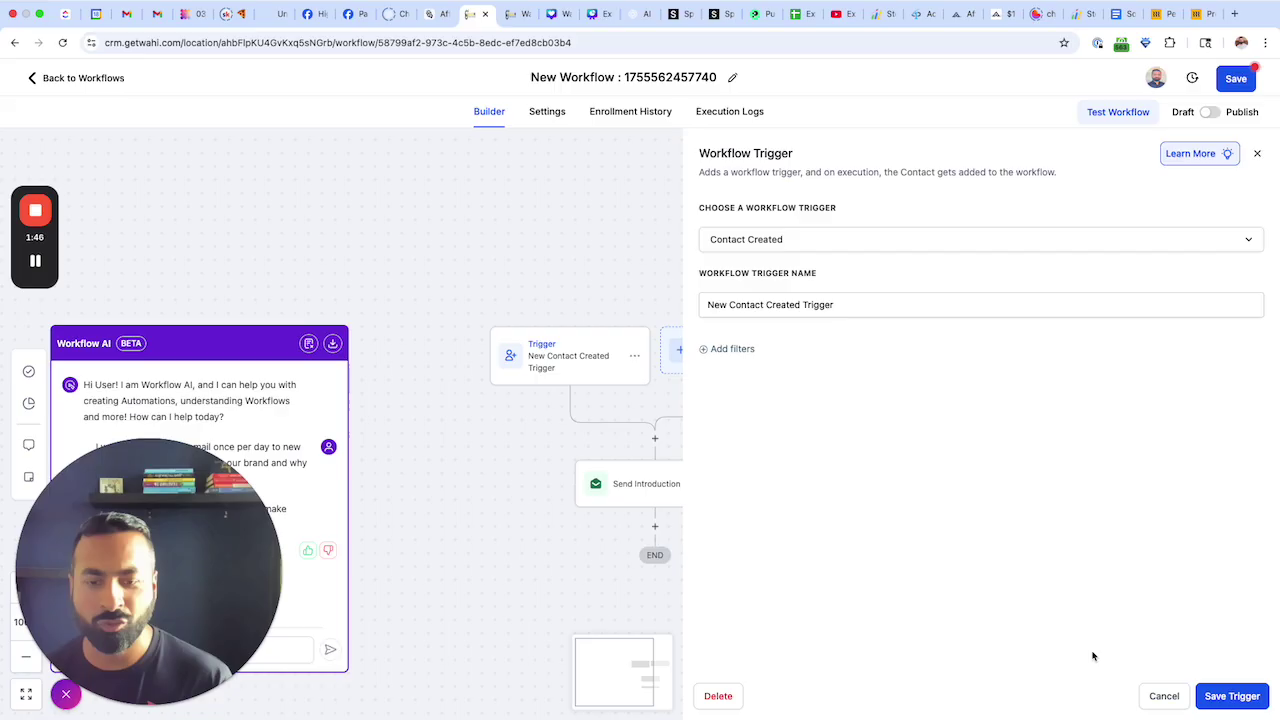
click(1165, 695)
Review the subject and full message of the generated Send Introduction Email action, closing it without saving.
click(665, 483)
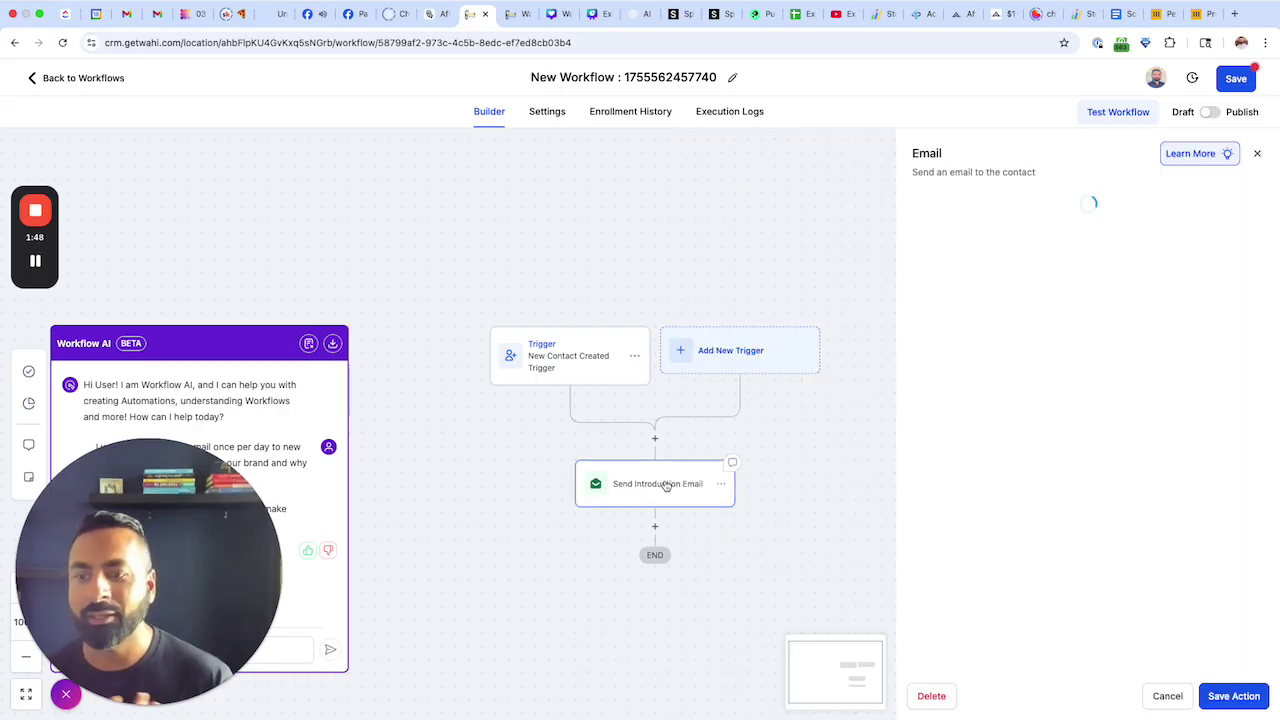
scroll(1117, 369, down, 2)
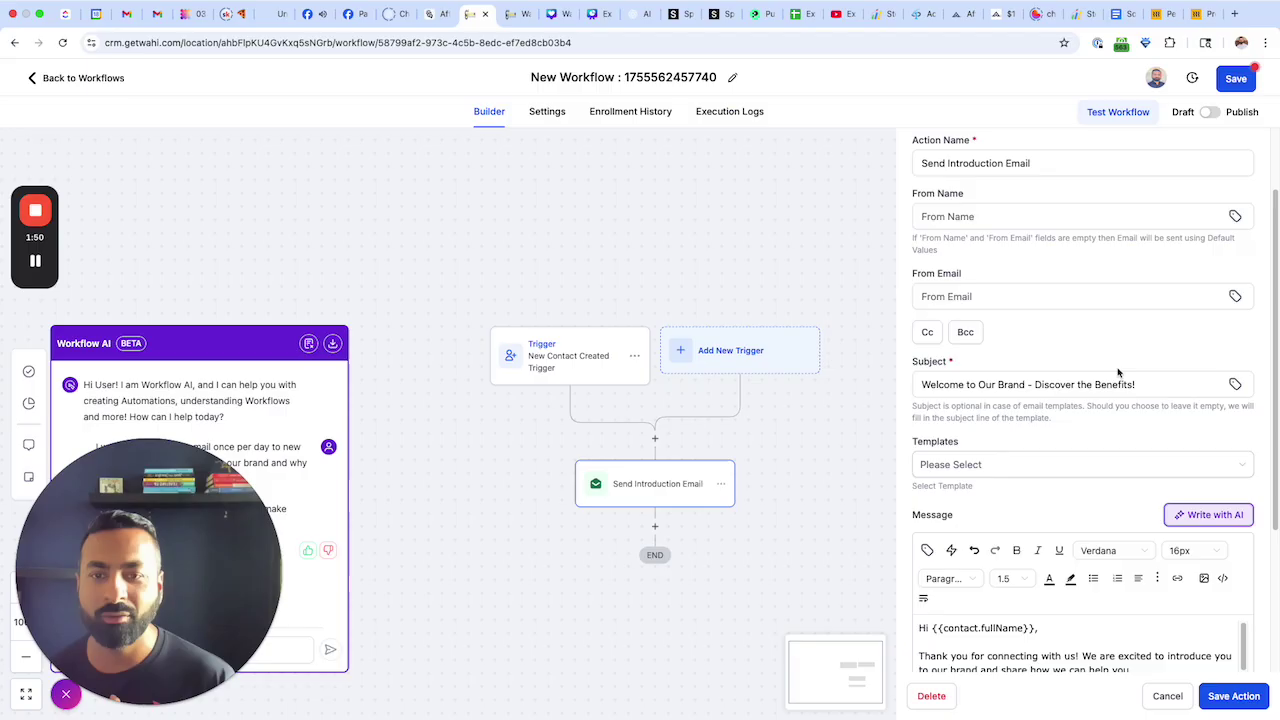
click(942, 385)
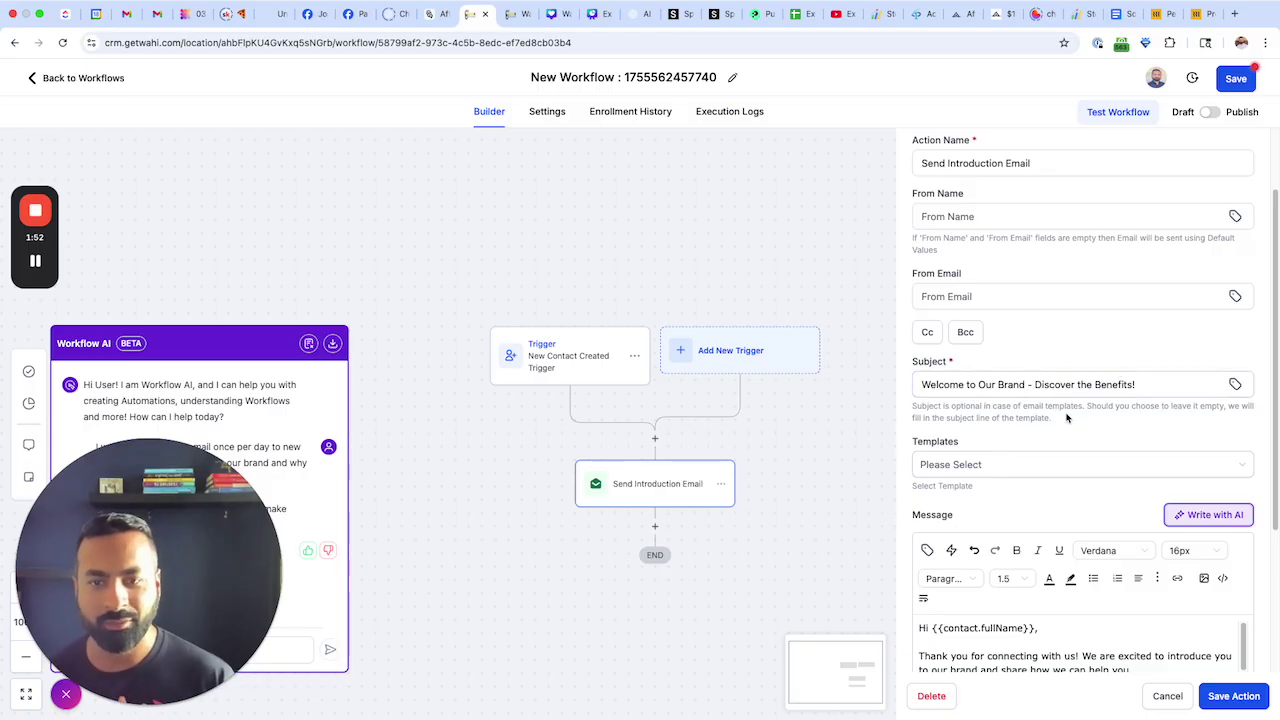
scroll(1070, 418, down, 3)
scroll(1070, 418, down, 1)
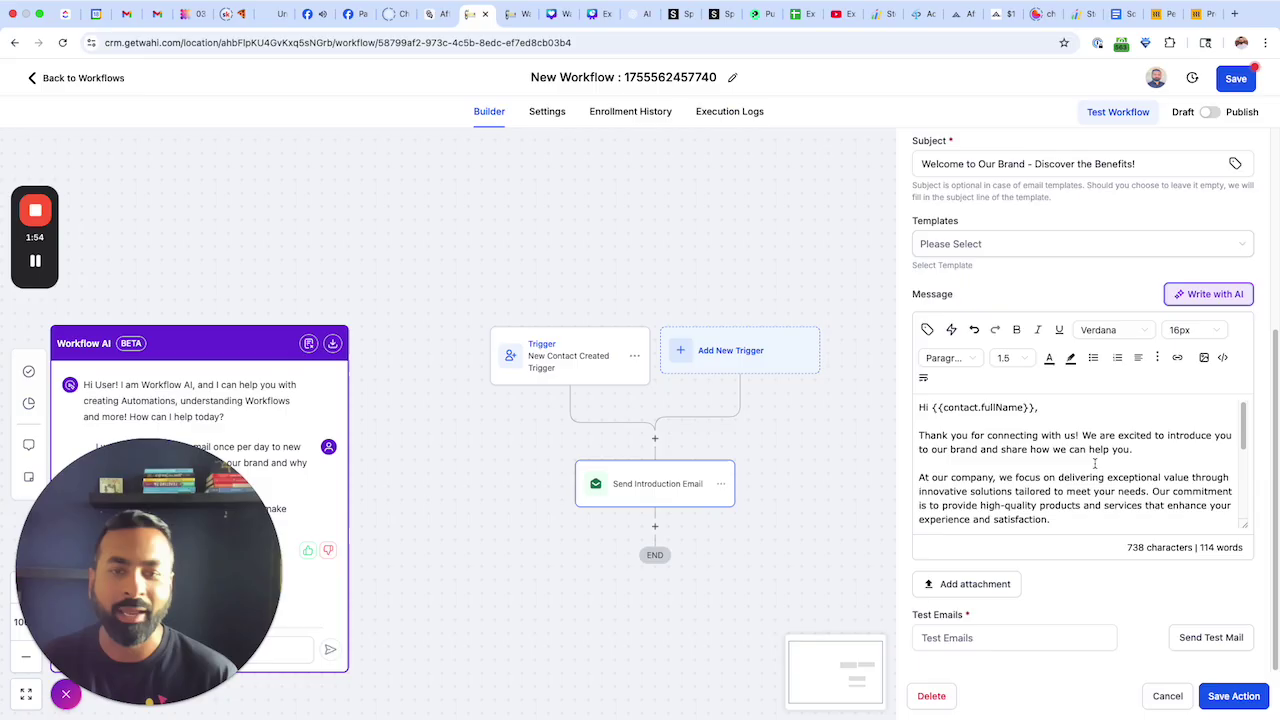
scroll(1094, 464, down, 5)
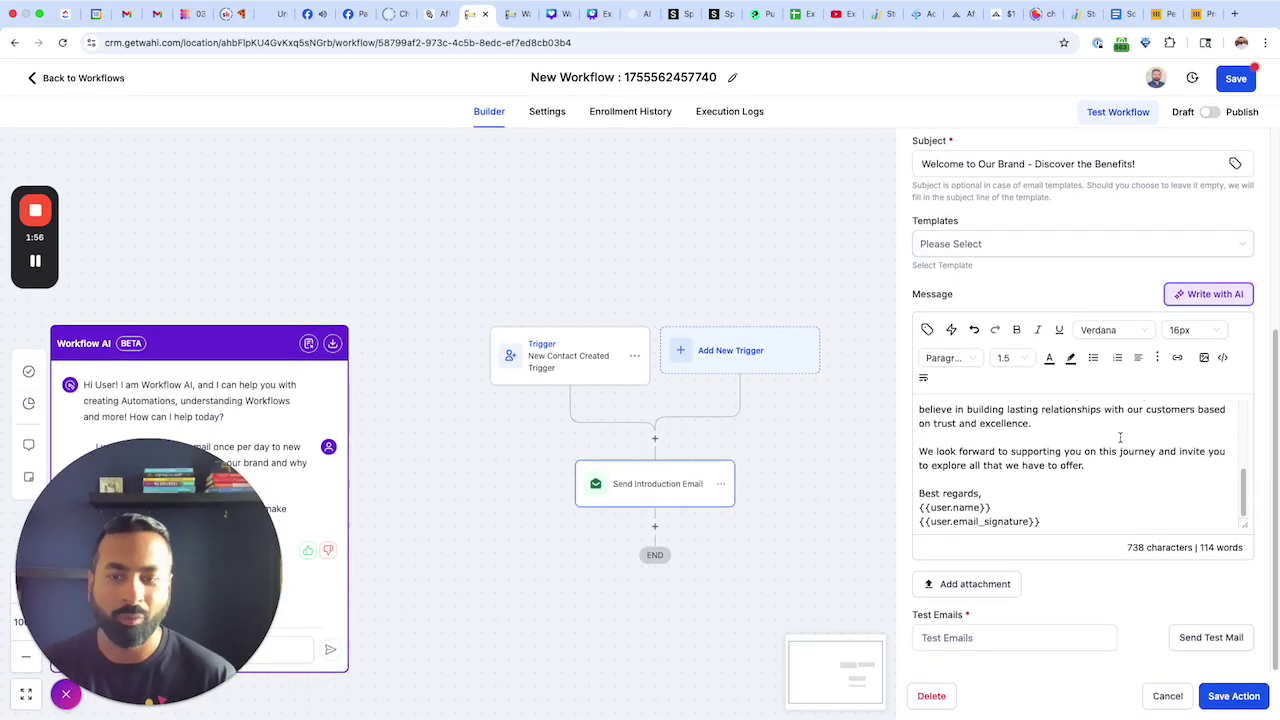
scroll(1100, 460, up, 5)
scroll(1120, 436, up, 6)
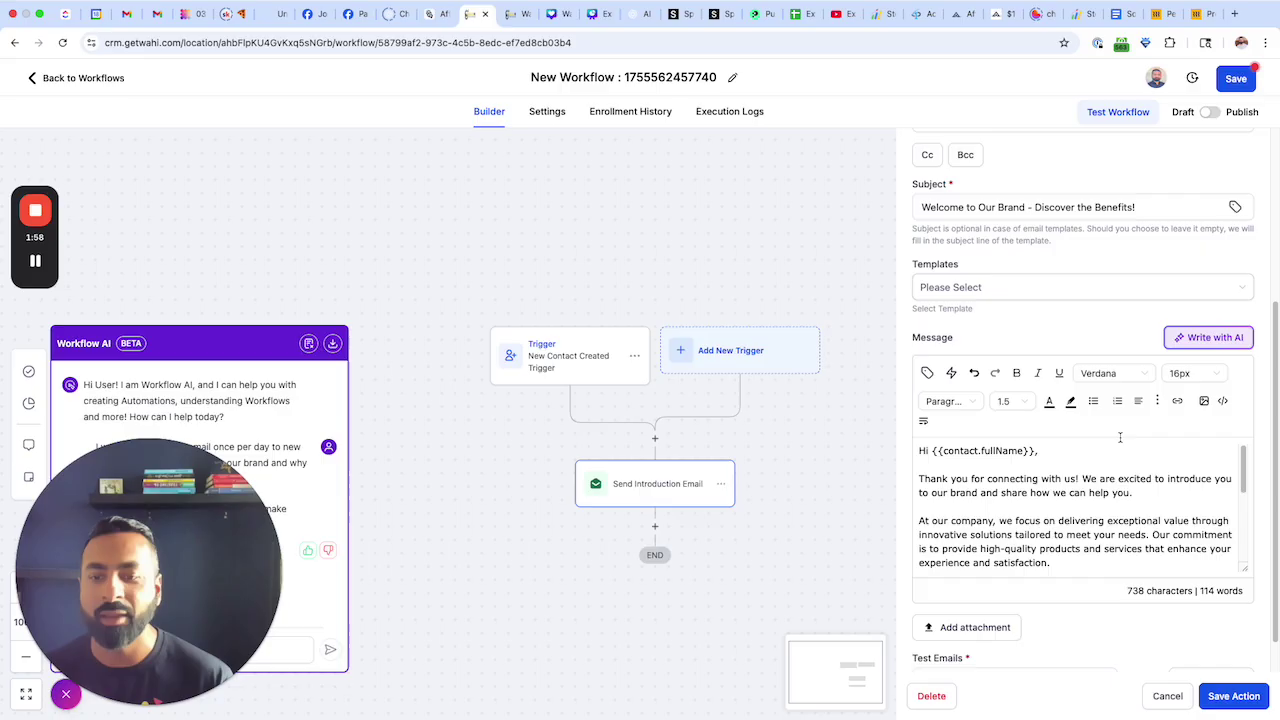
click(1162, 695)
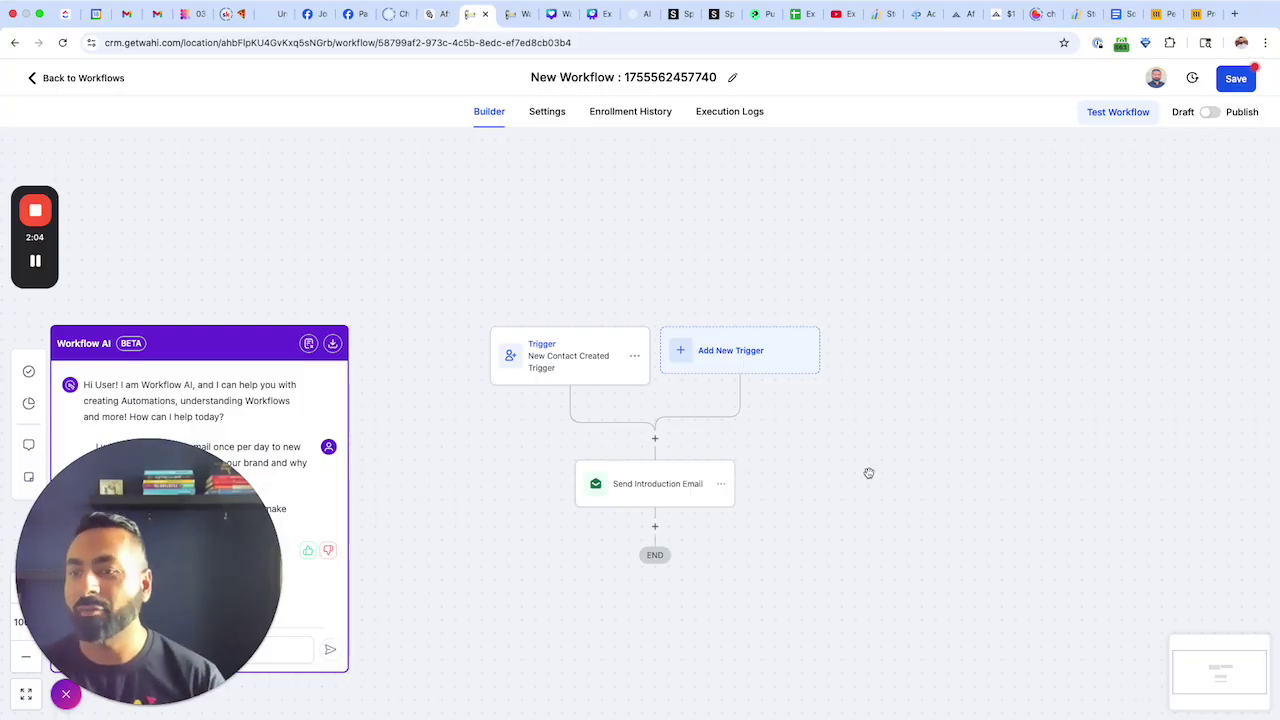
Leave the one-email workflow, discarding its unsaved changes, and create another workflow from scratch.
click(72, 82)
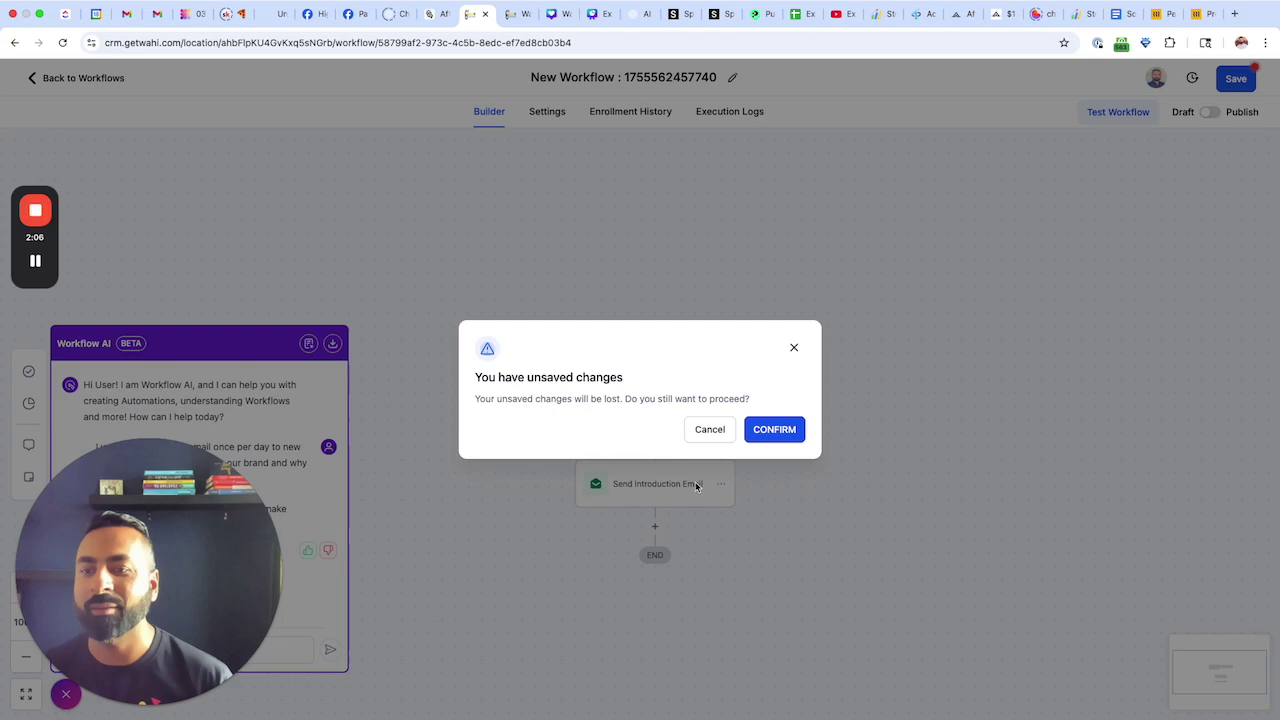
click(775, 429)
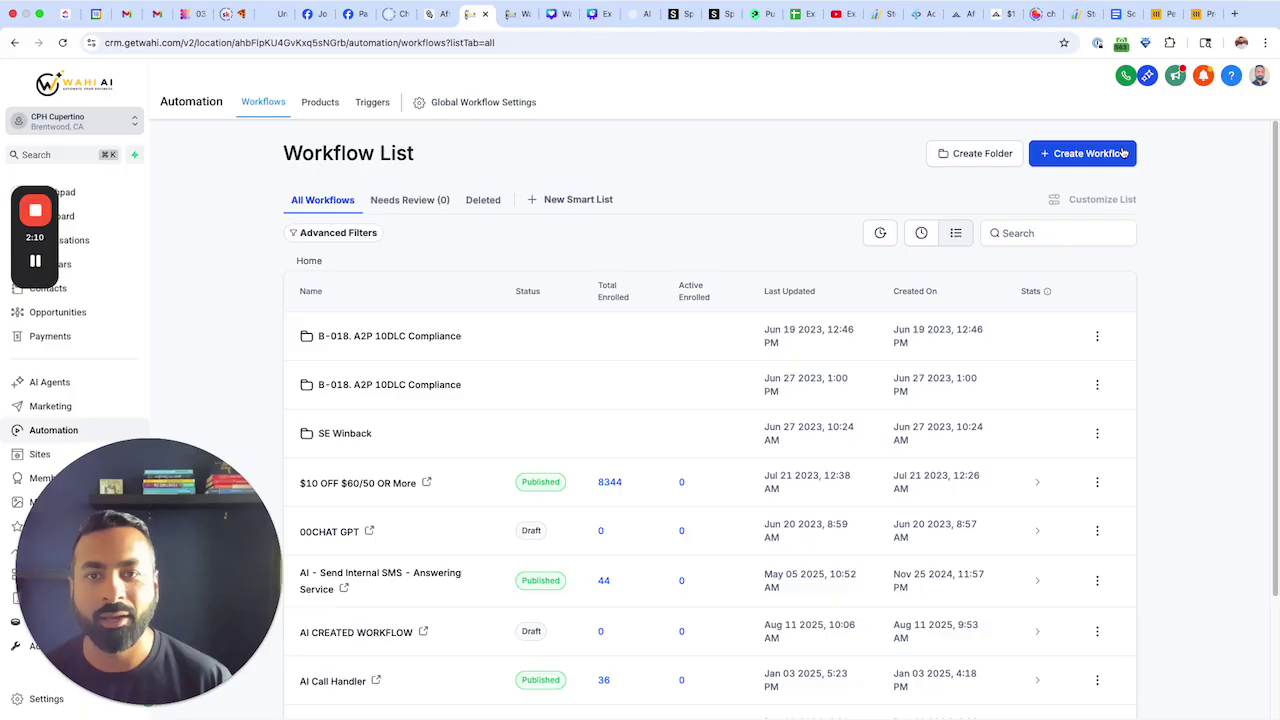
click(1118, 155)
click(1076, 184)
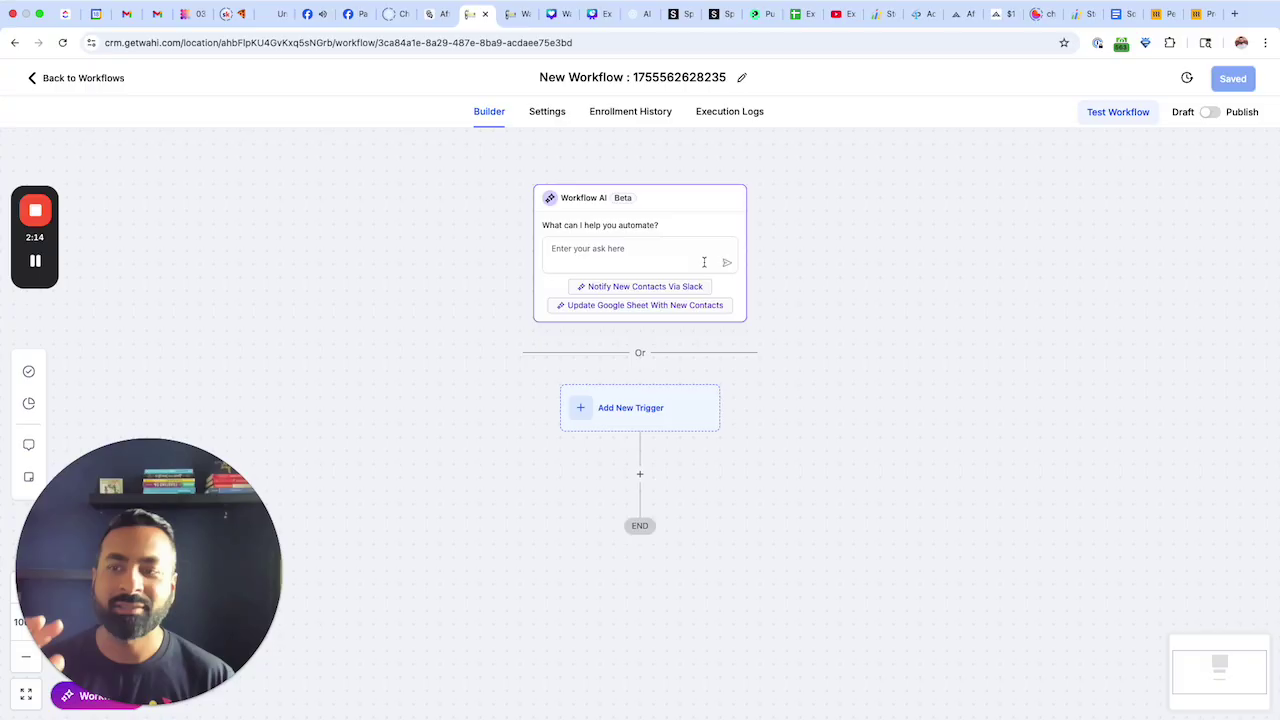
Have Workflow AI build a seven-email daily series for new leads of a security camera company, with "starting nurture sequence" and "nurture sequence completed" tags.
click(697, 248)
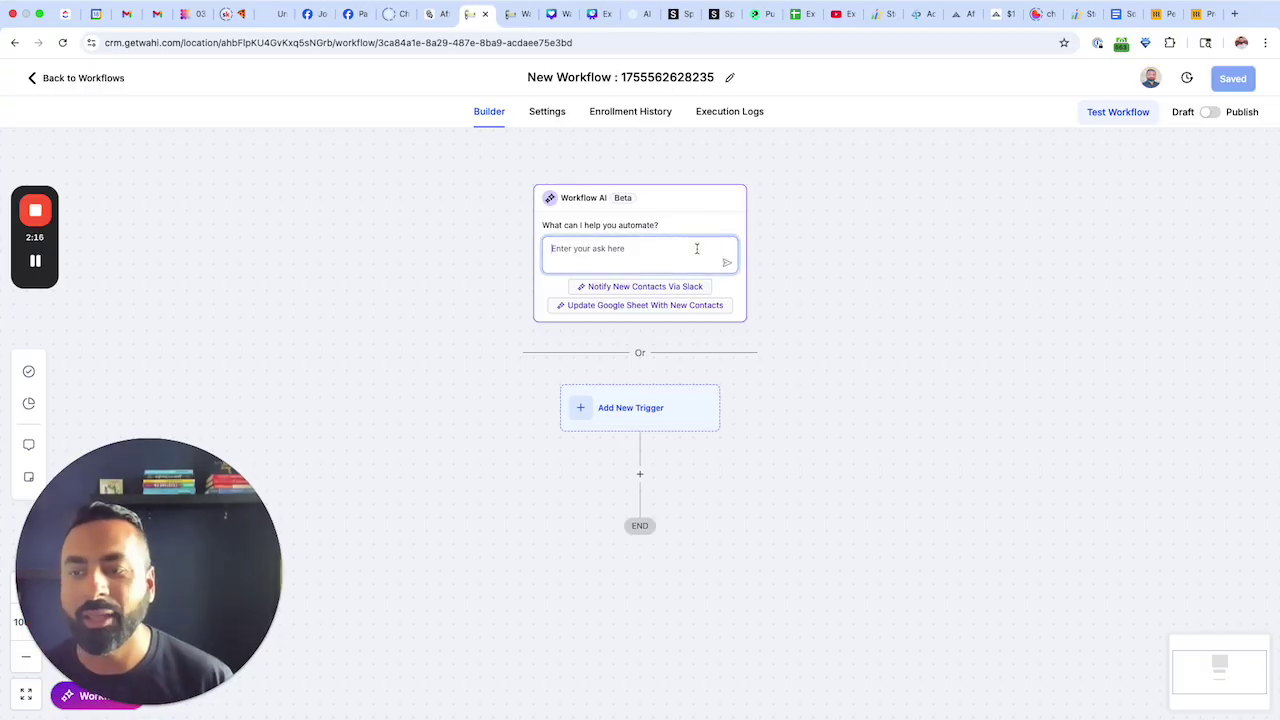
mouse_move(38, 263)
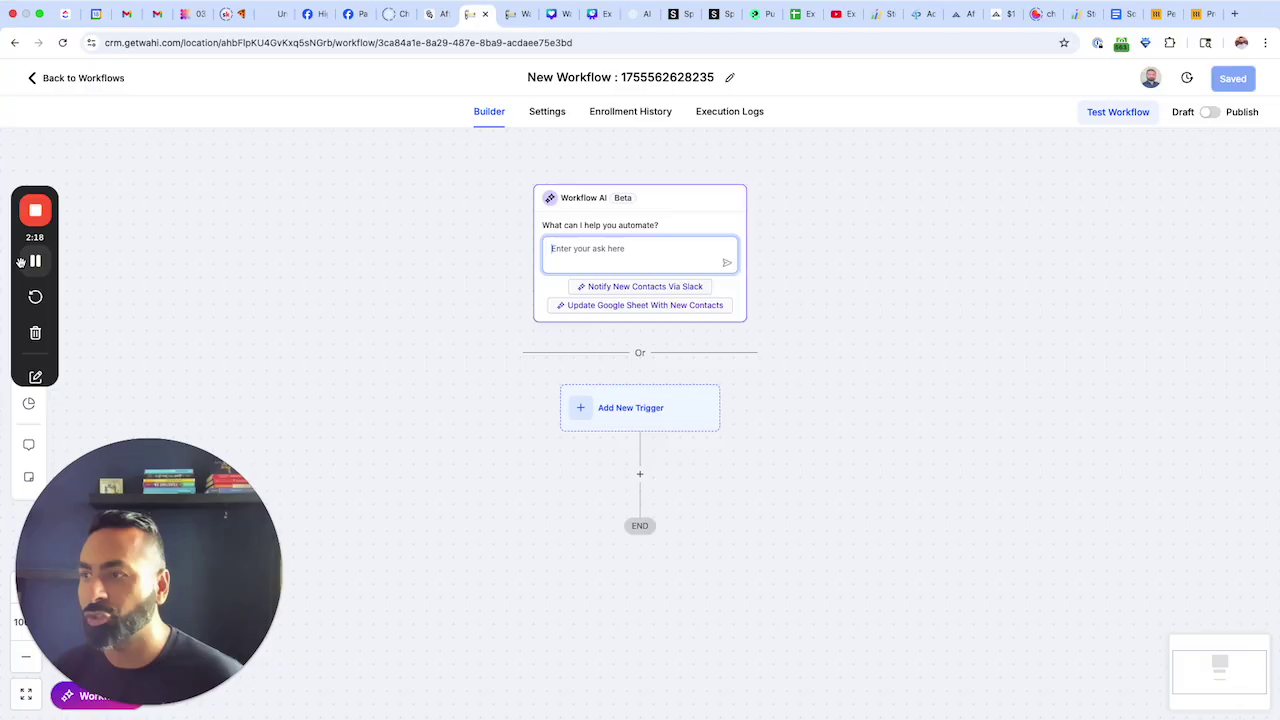
key(super+v)
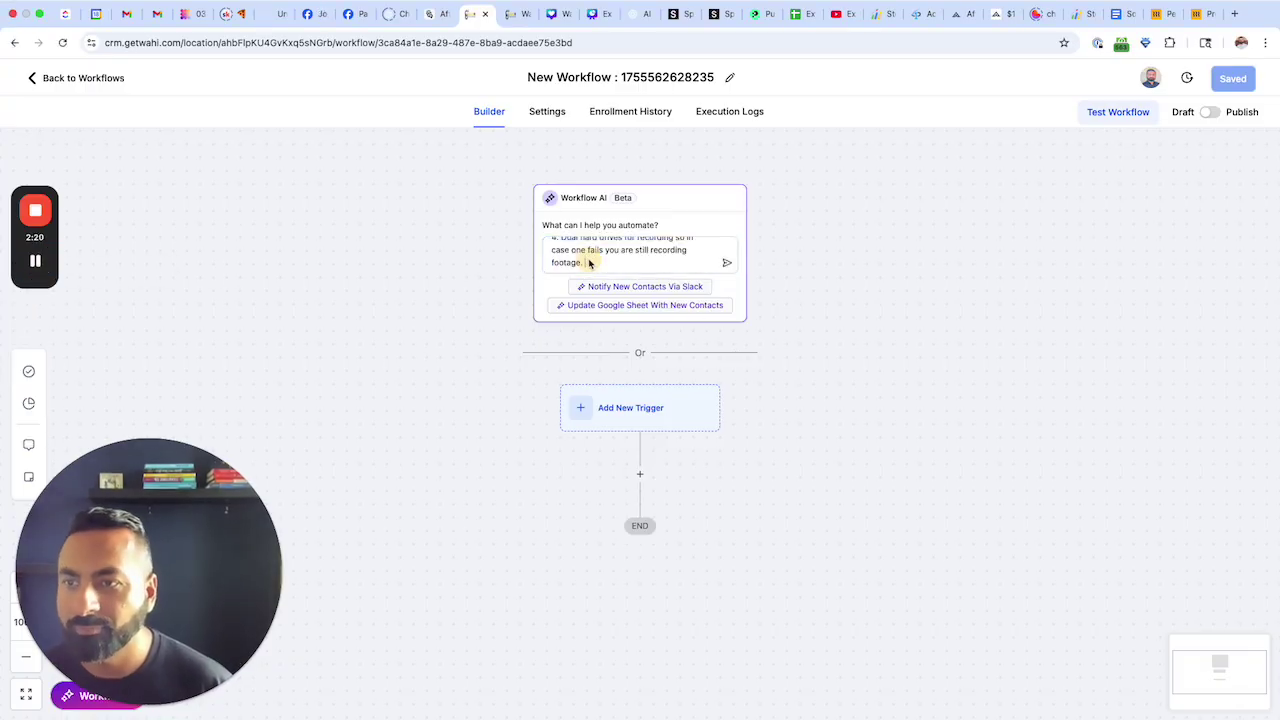
scroll(727, 262, up, 15)
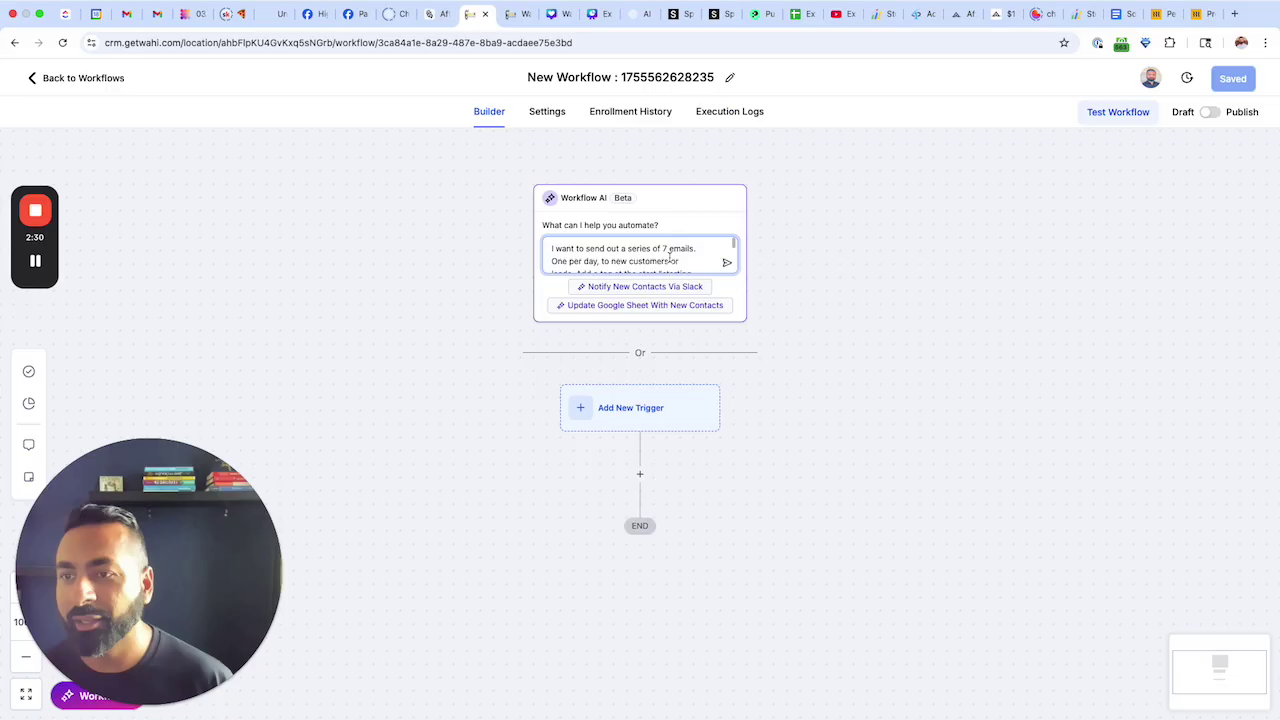
scroll(640, 256, down, 1)
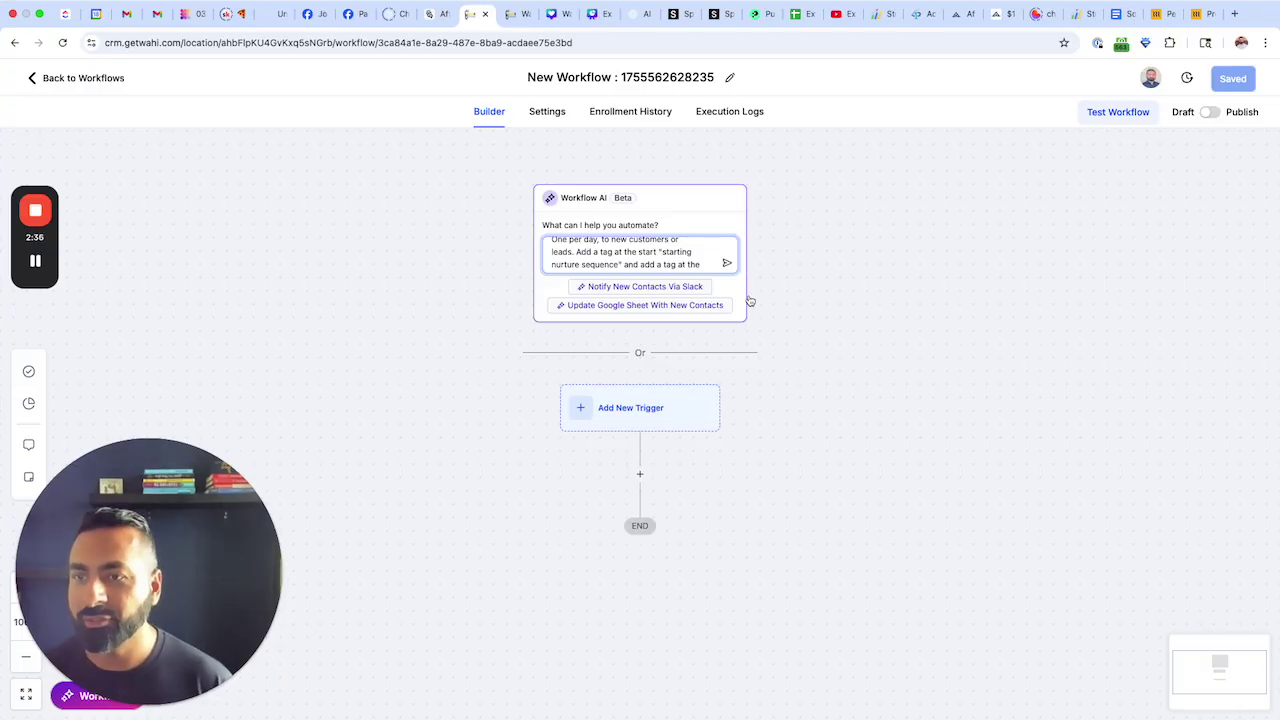
scroll(620, 252, down, 1)
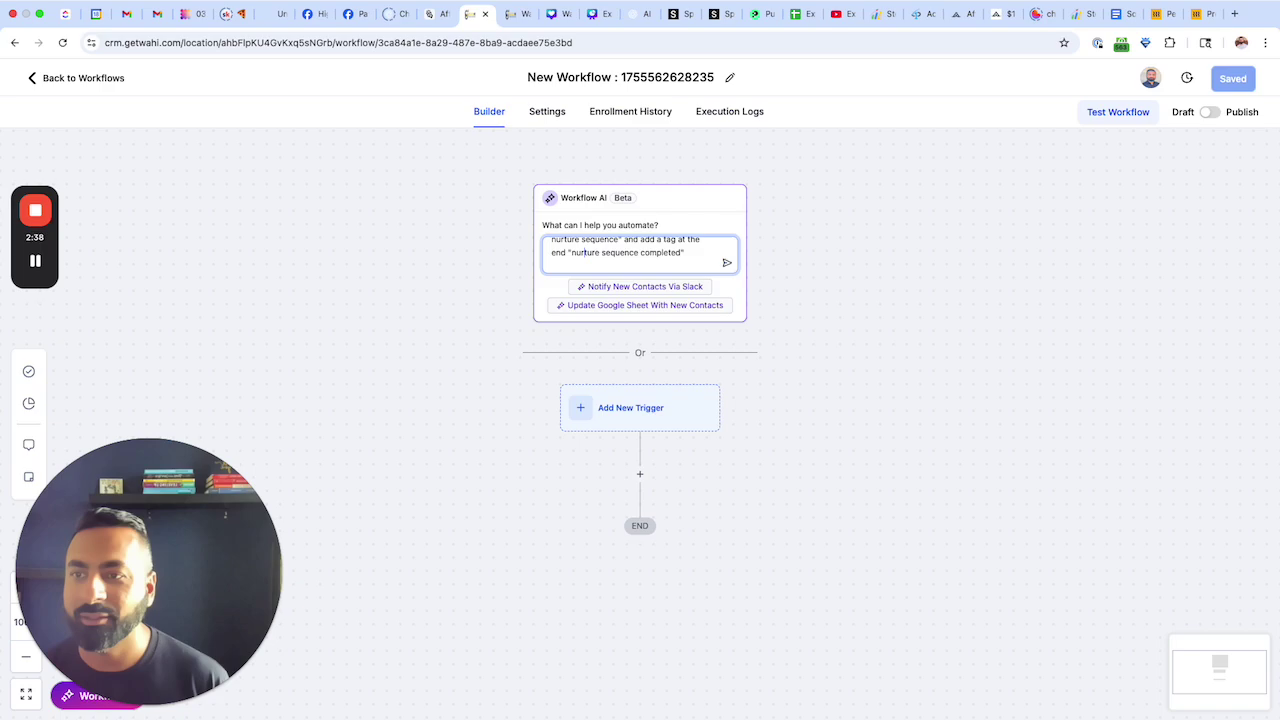
scroll(585, 253, up, 3)
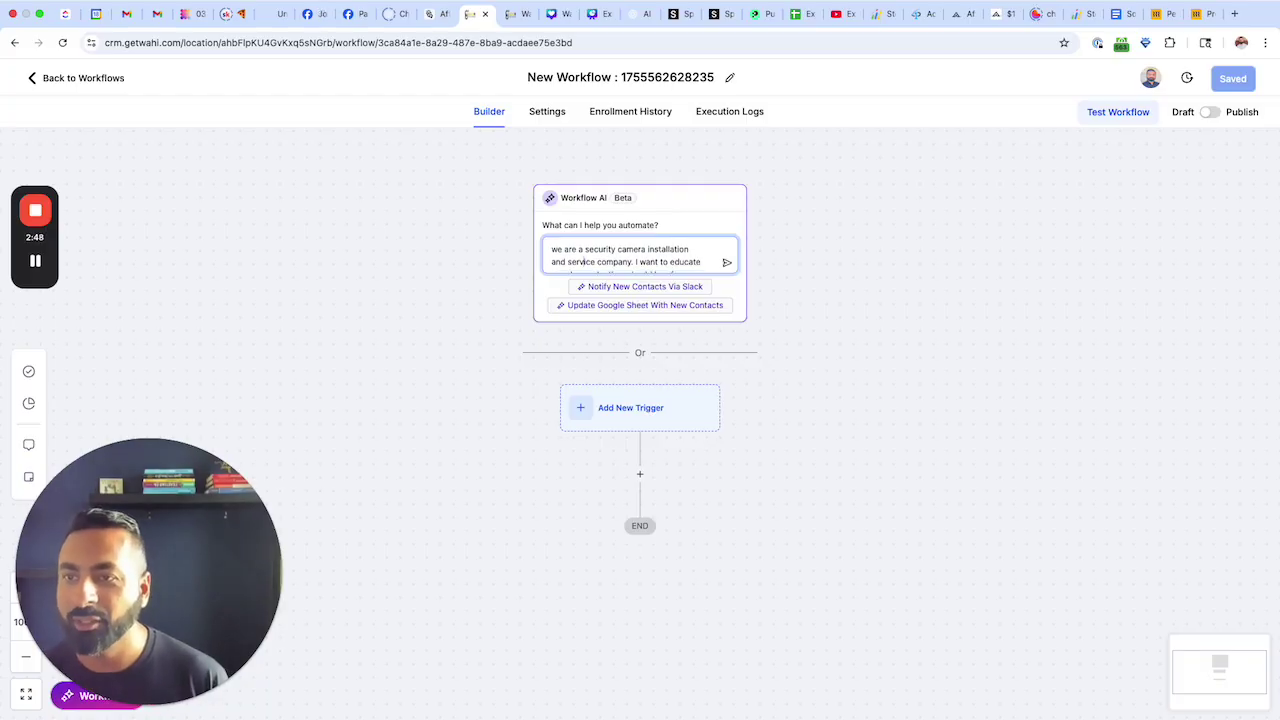
scroll(581, 252, down, 2)
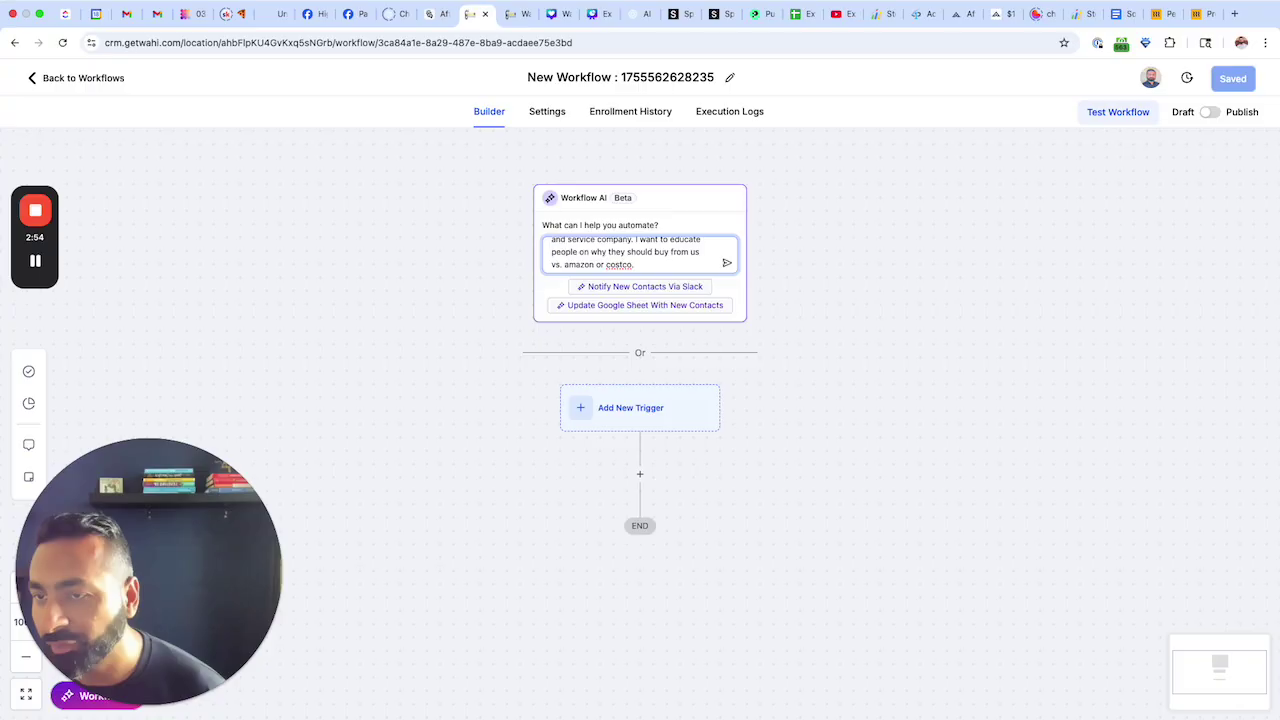
text(Here are a few reasons why 1. Professional installation)
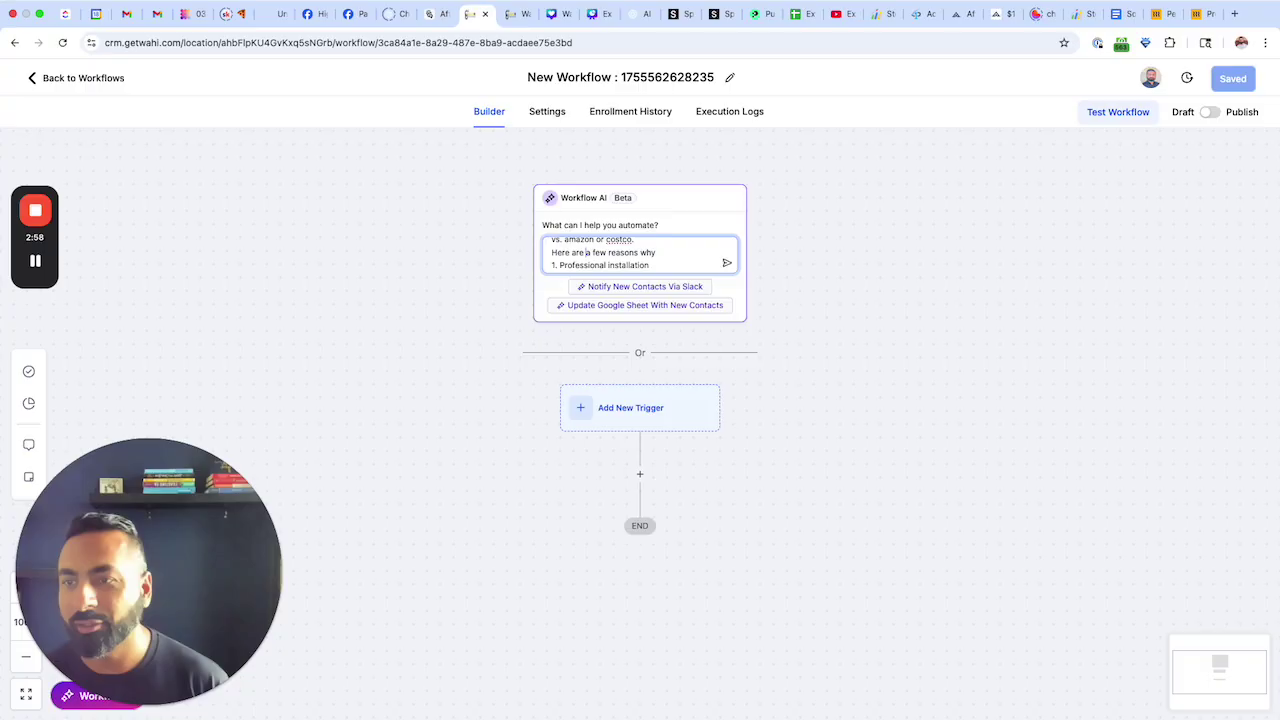
scroll(640, 252, down, 3)
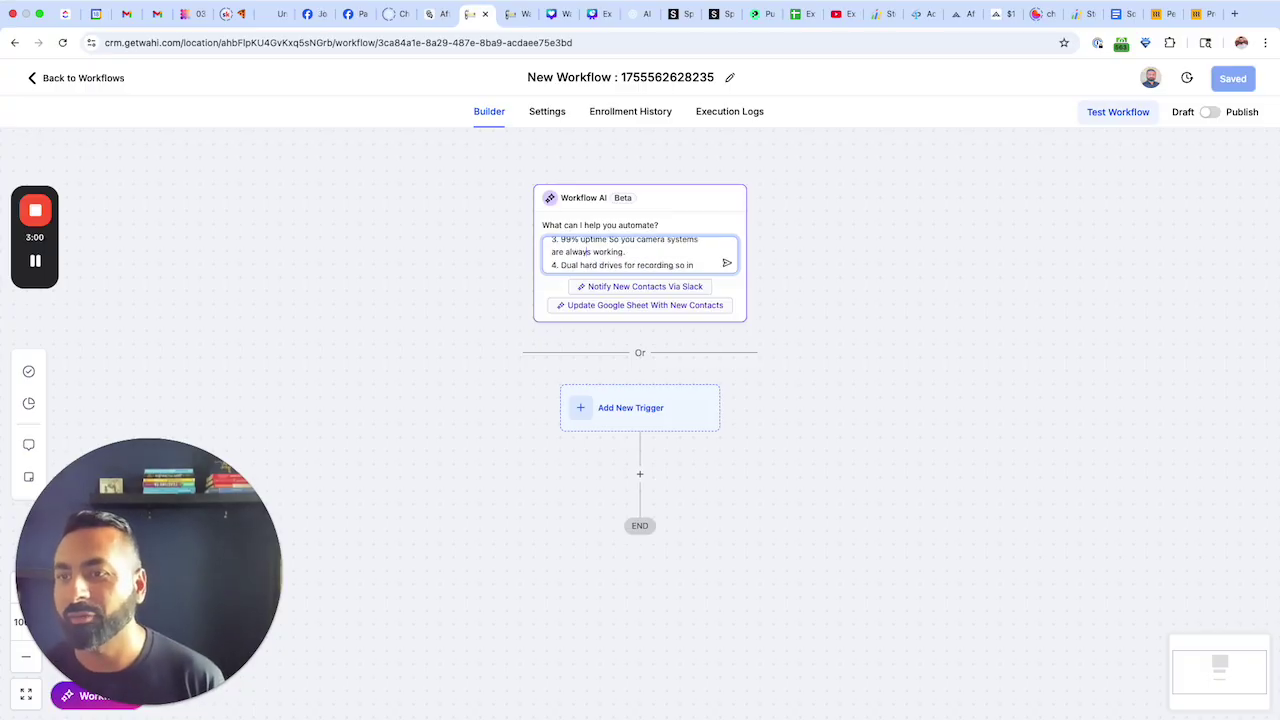
click(727, 262)
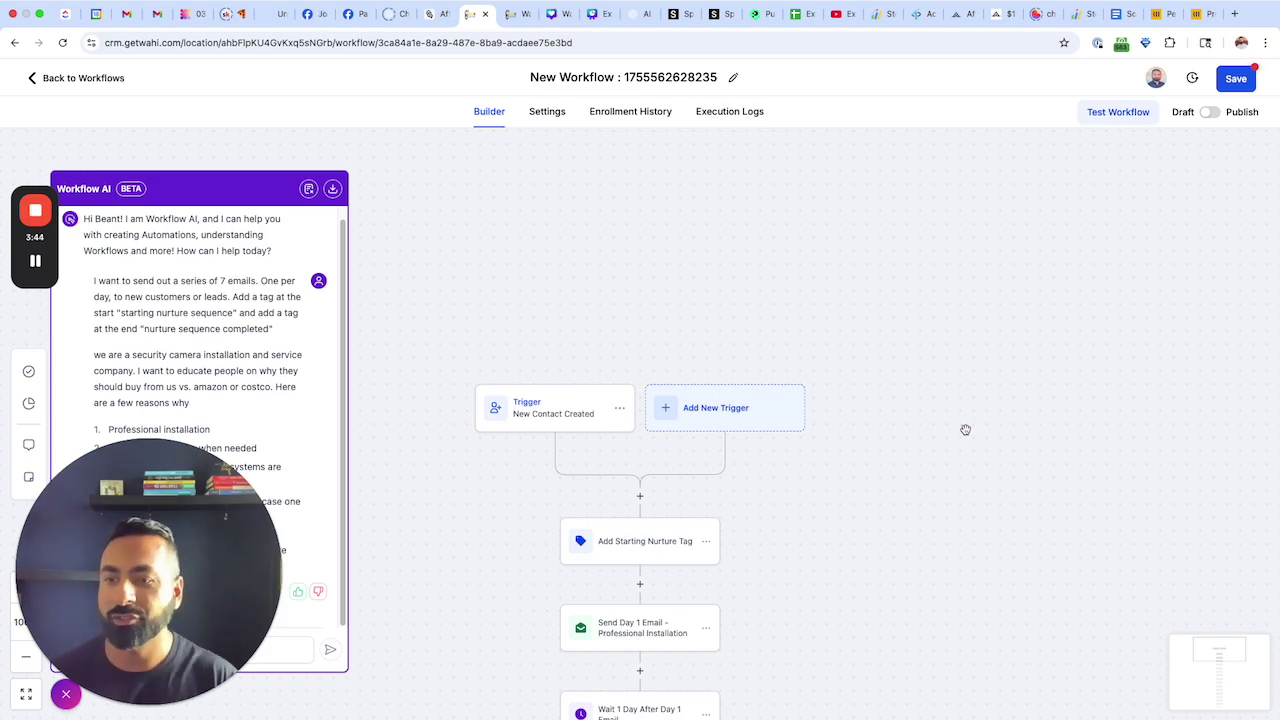
Look over the start of the generated workflow and check the New Contact Created trigger's settings, closing them without saving.
scroll(920, 401, down, 3)
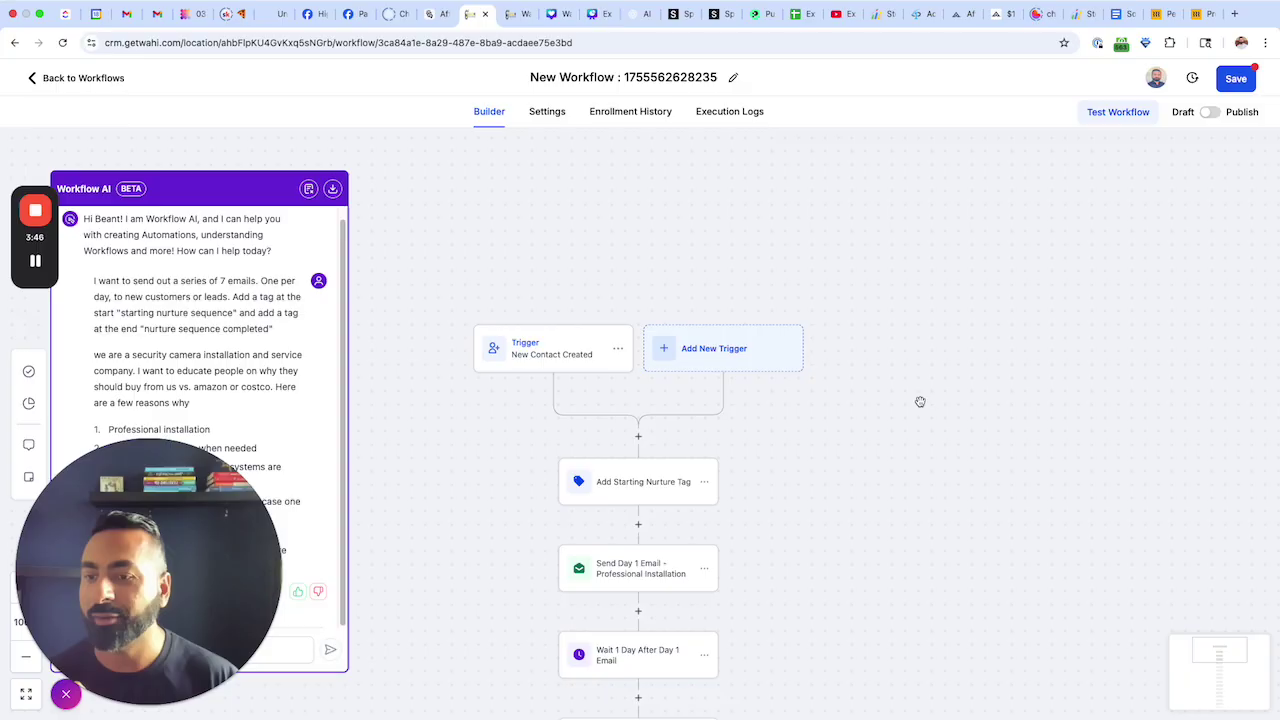
scroll(920, 401, down, 3)
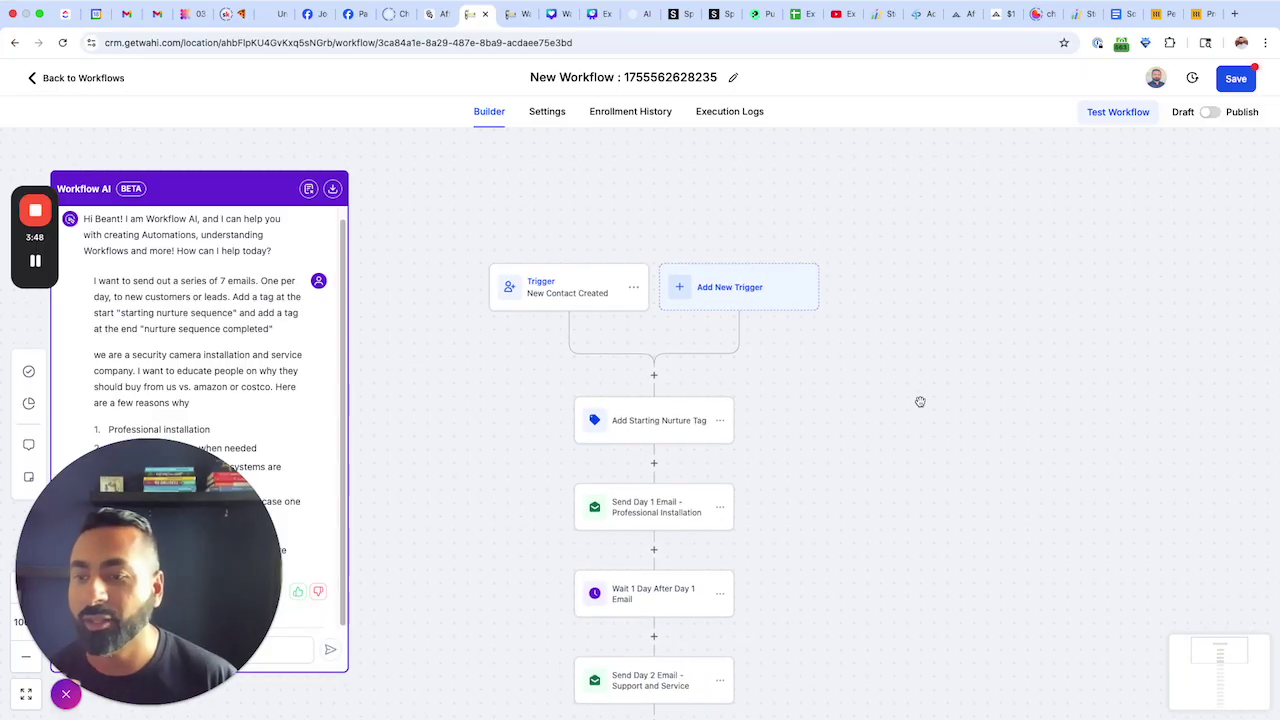
scroll(920, 401, down, 2)
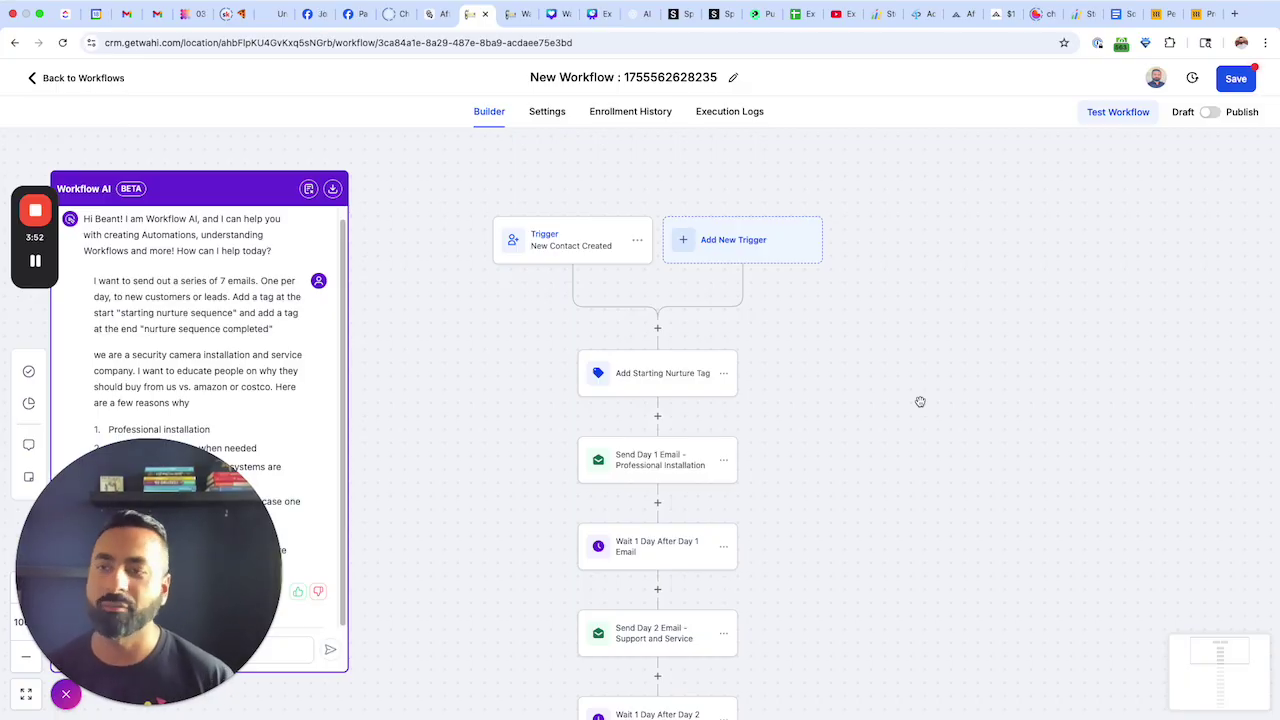
scroll(920, 401, down, 3)
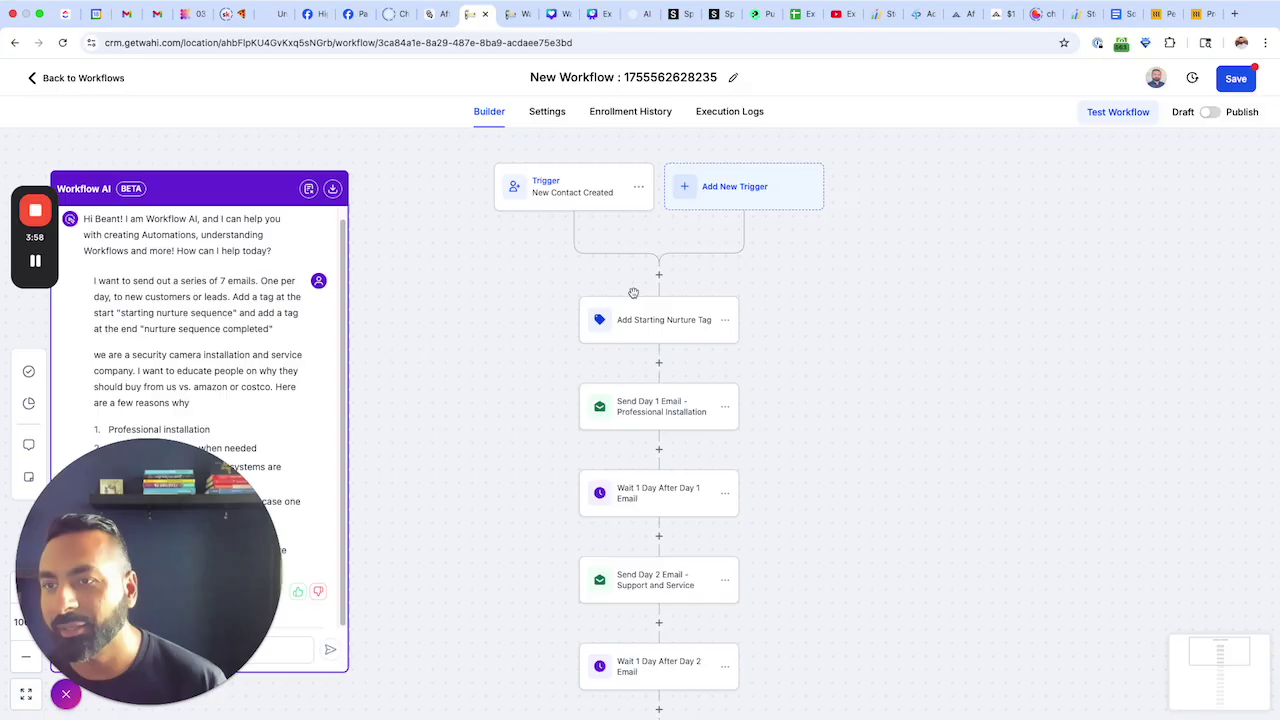
click(564, 194)
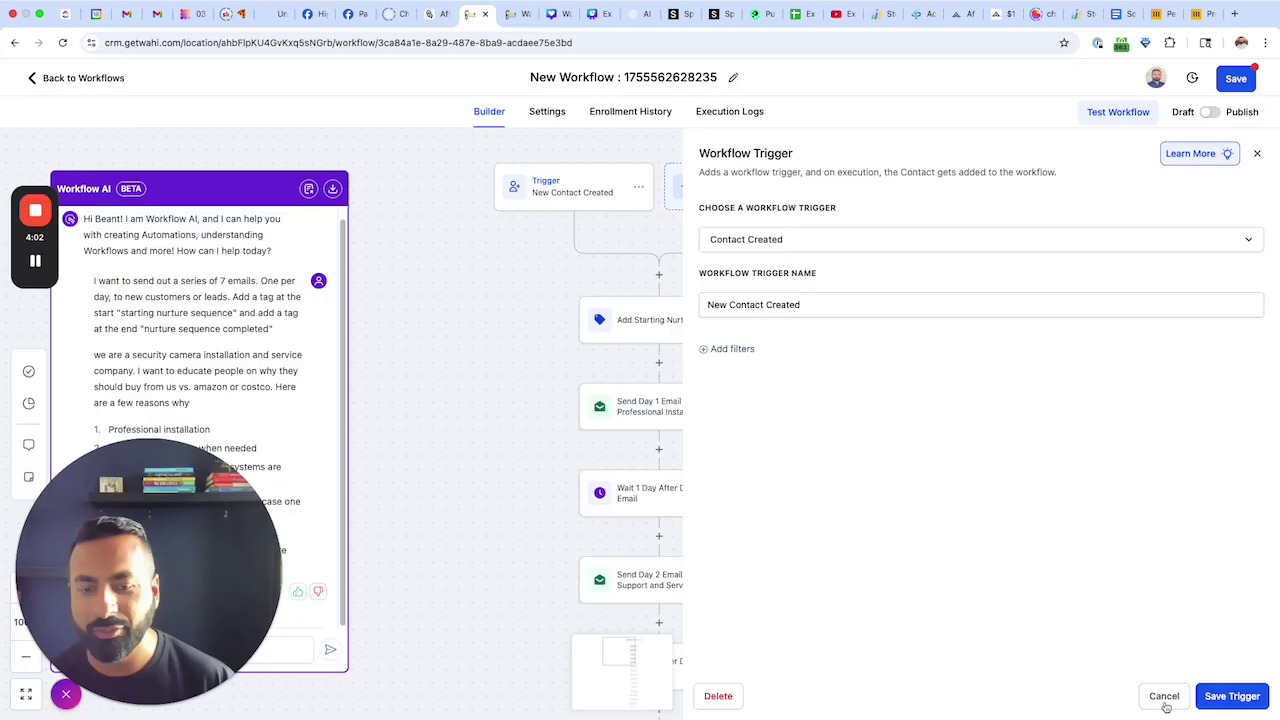
click(1164, 696)
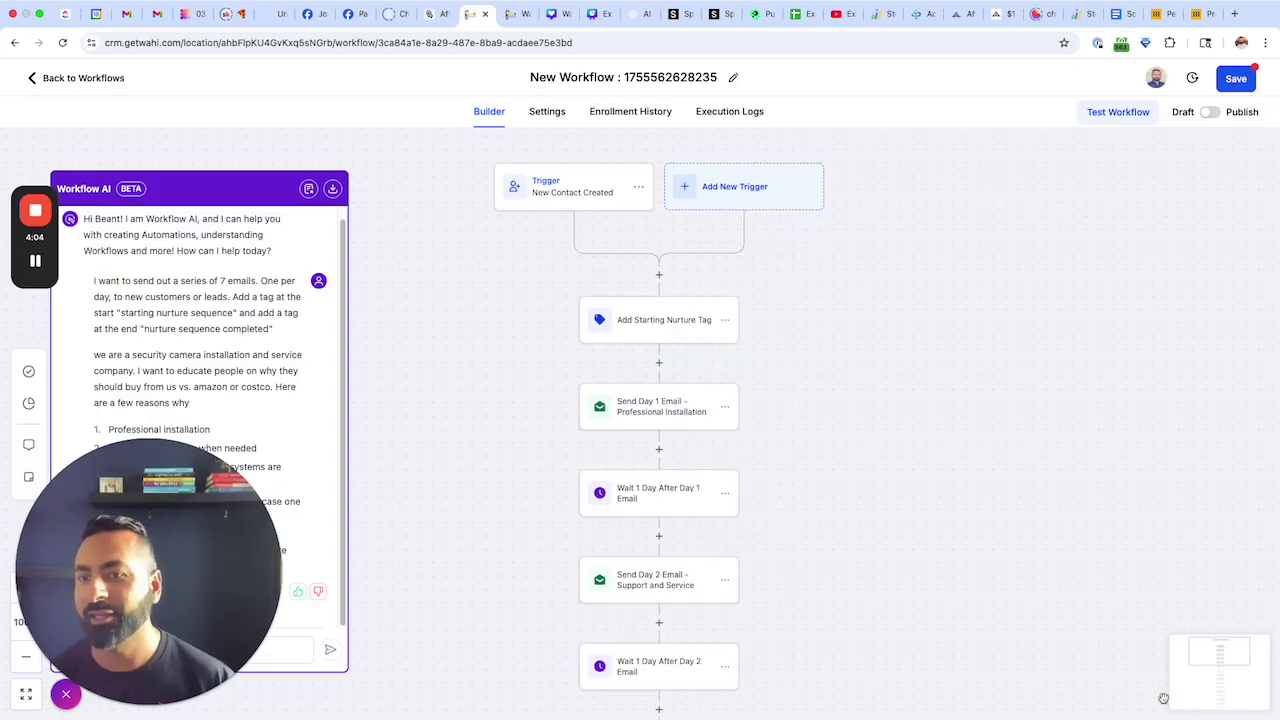
Check the tag assigned by the Add Starting Nurture Tag action, leaving the action as it is.
scroll(857, 412, down, 2)
scroll(857, 412, down, 1)
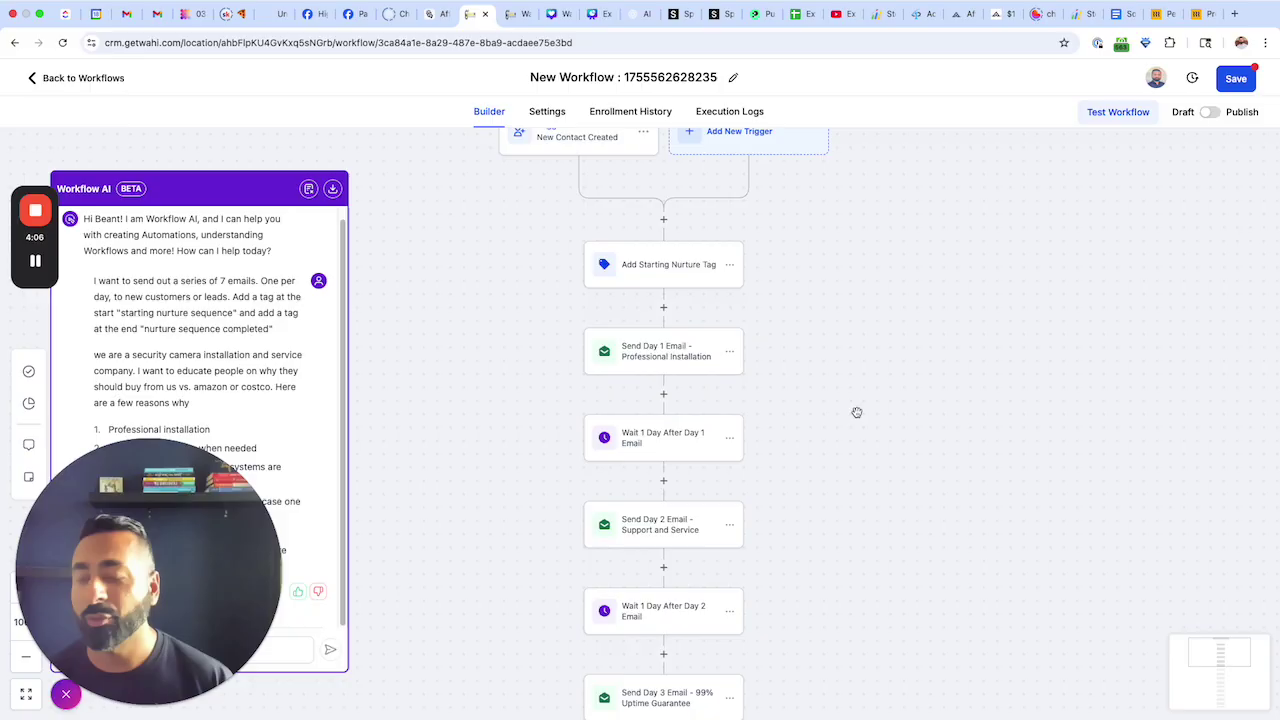
scroll(857, 412, down, 2)
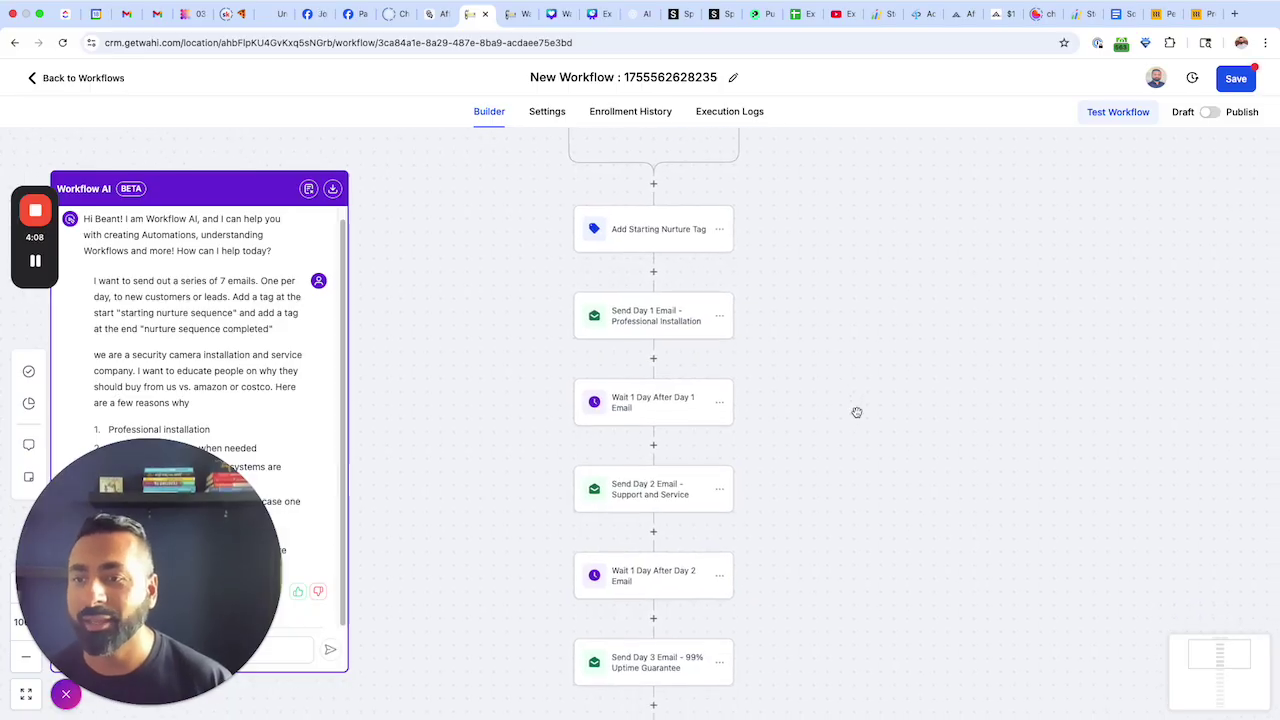
click(670, 240)
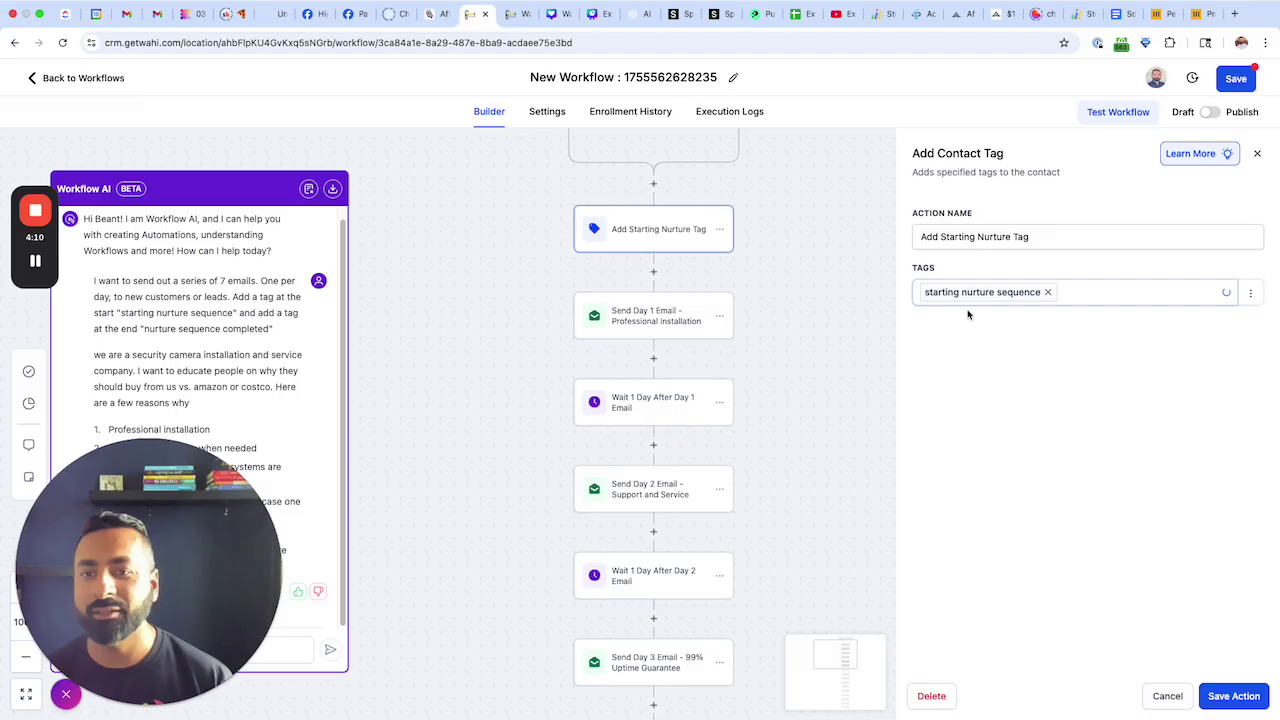
click(936, 292)
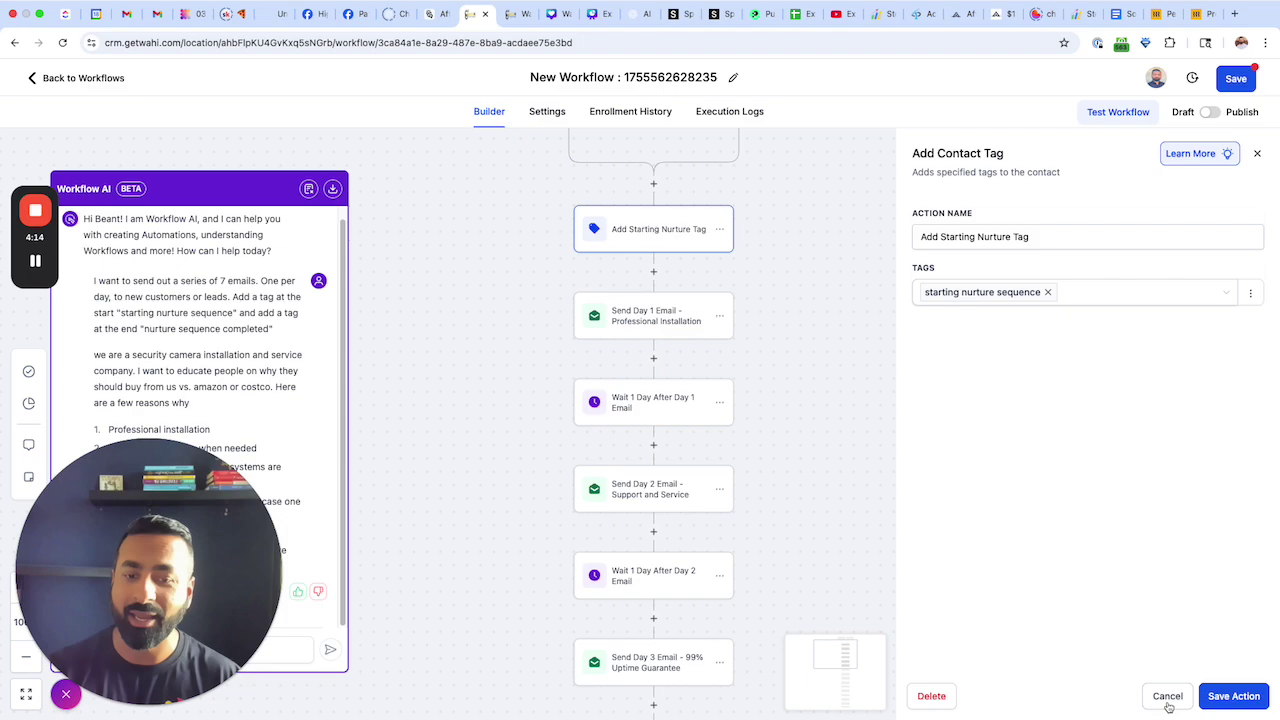
click(1167, 696)
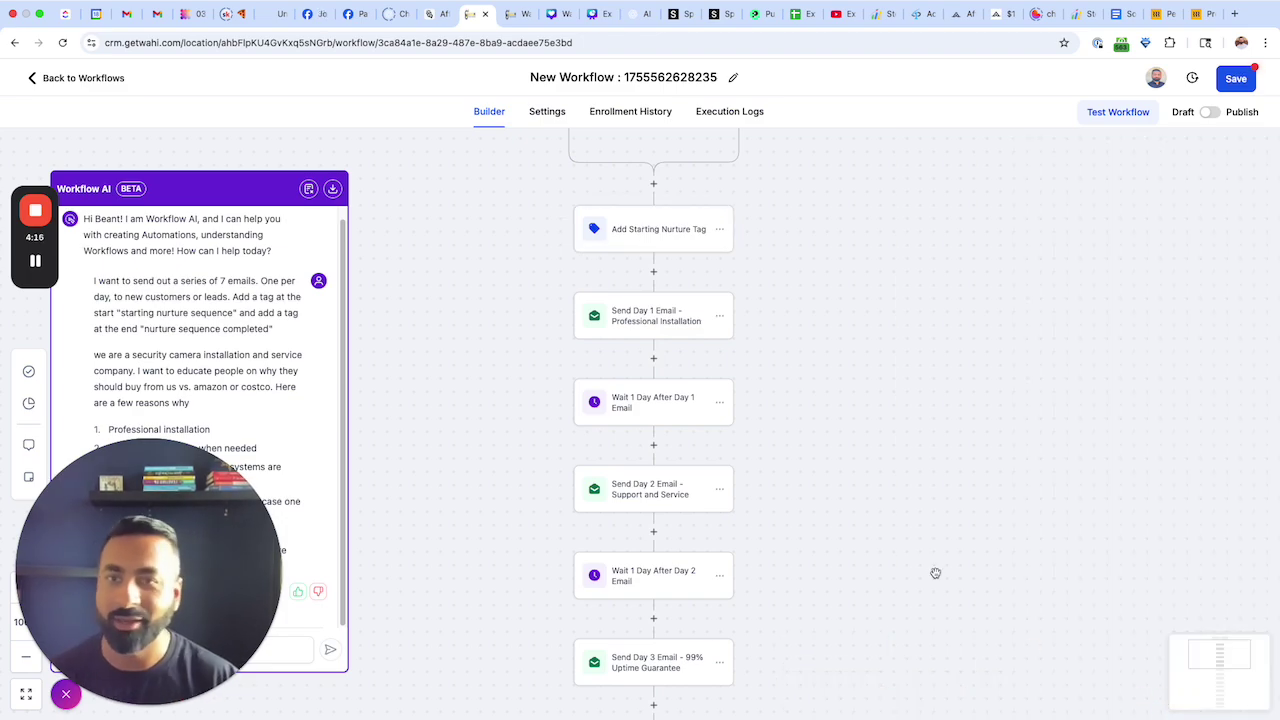
Review the subject and full message of the Day 1 Professional Installation email, closing it without saving.
scroll(787, 401, down, 2)
scroll(751, 323, up, 2)
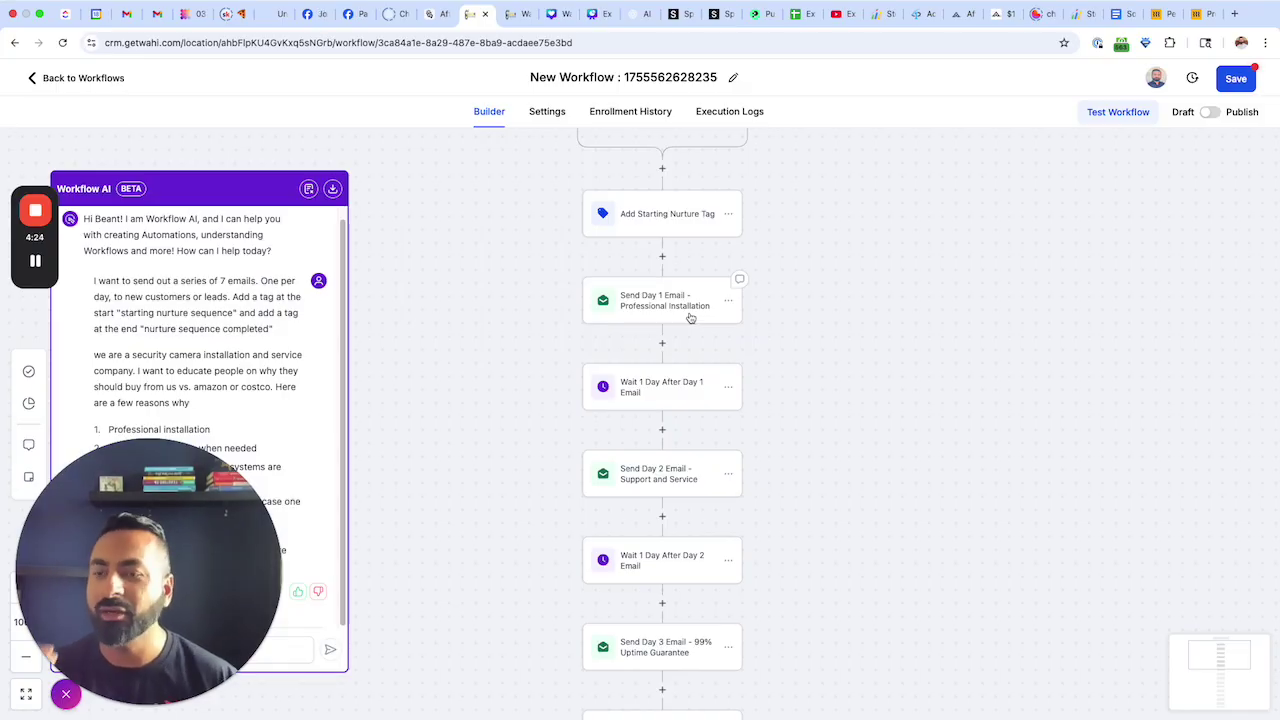
click(650, 306)
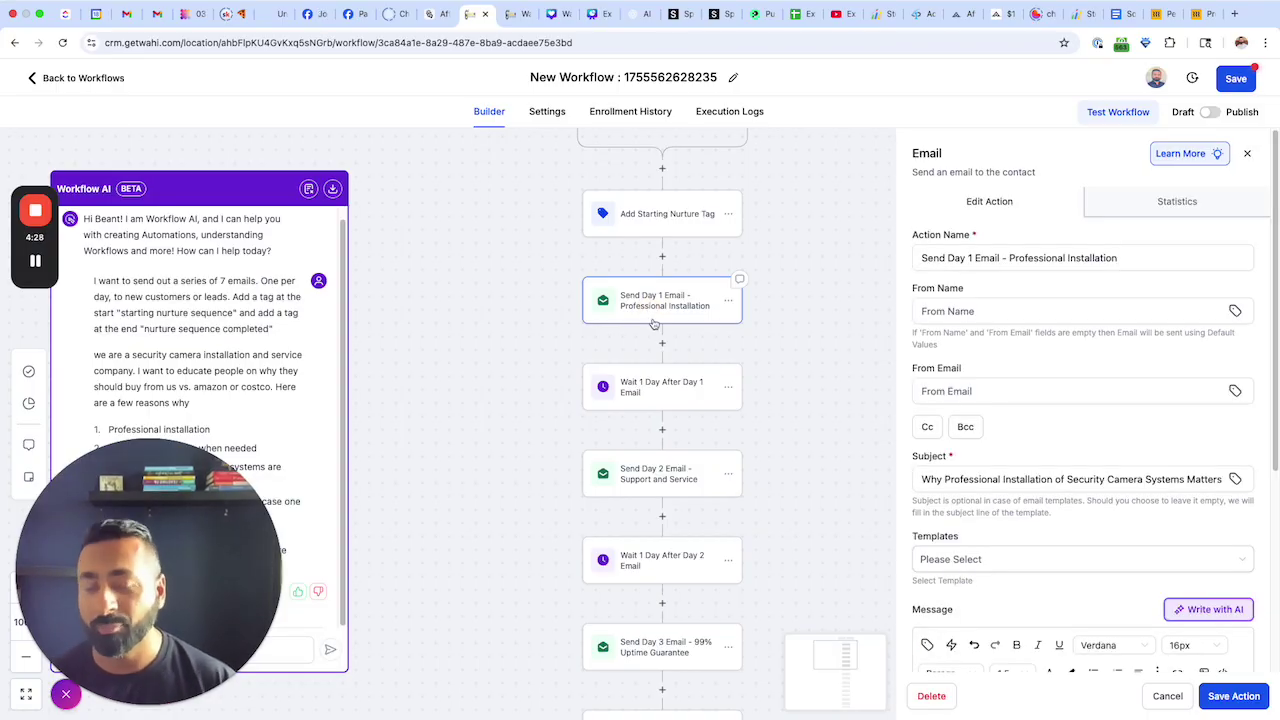
scroll(1052, 478, down, 4)
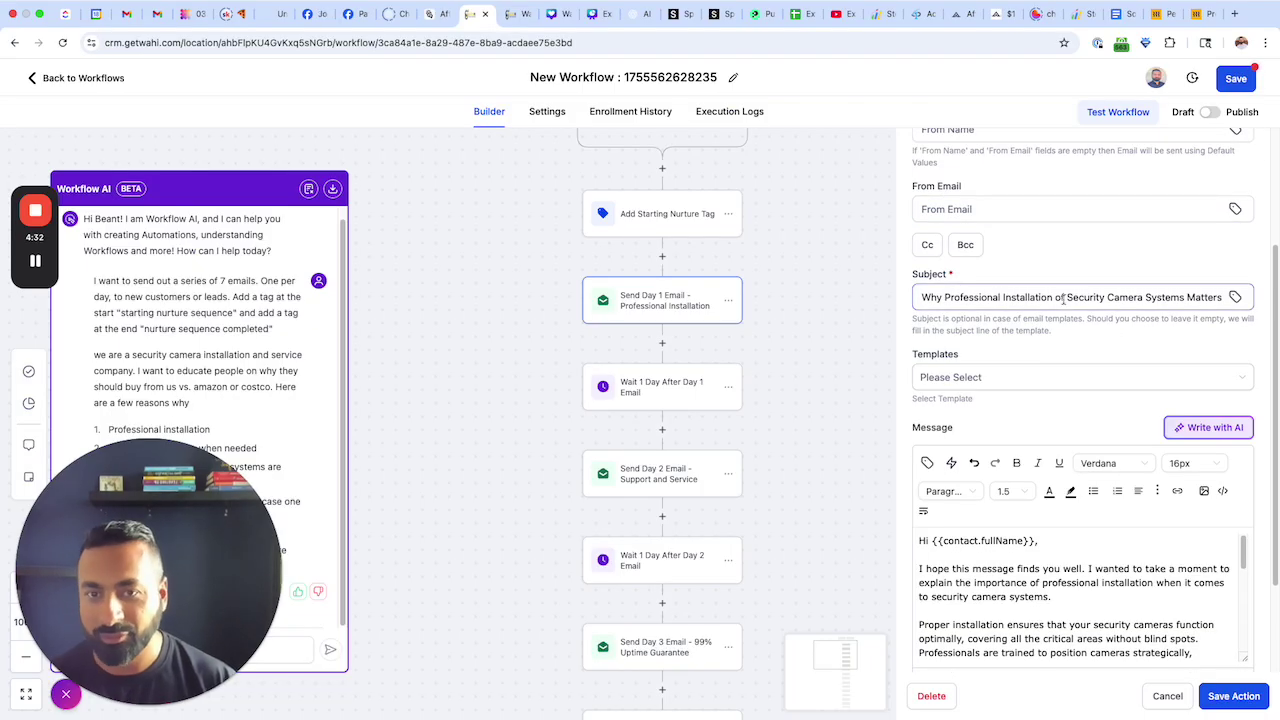
scroll(1111, 371, down, 3)
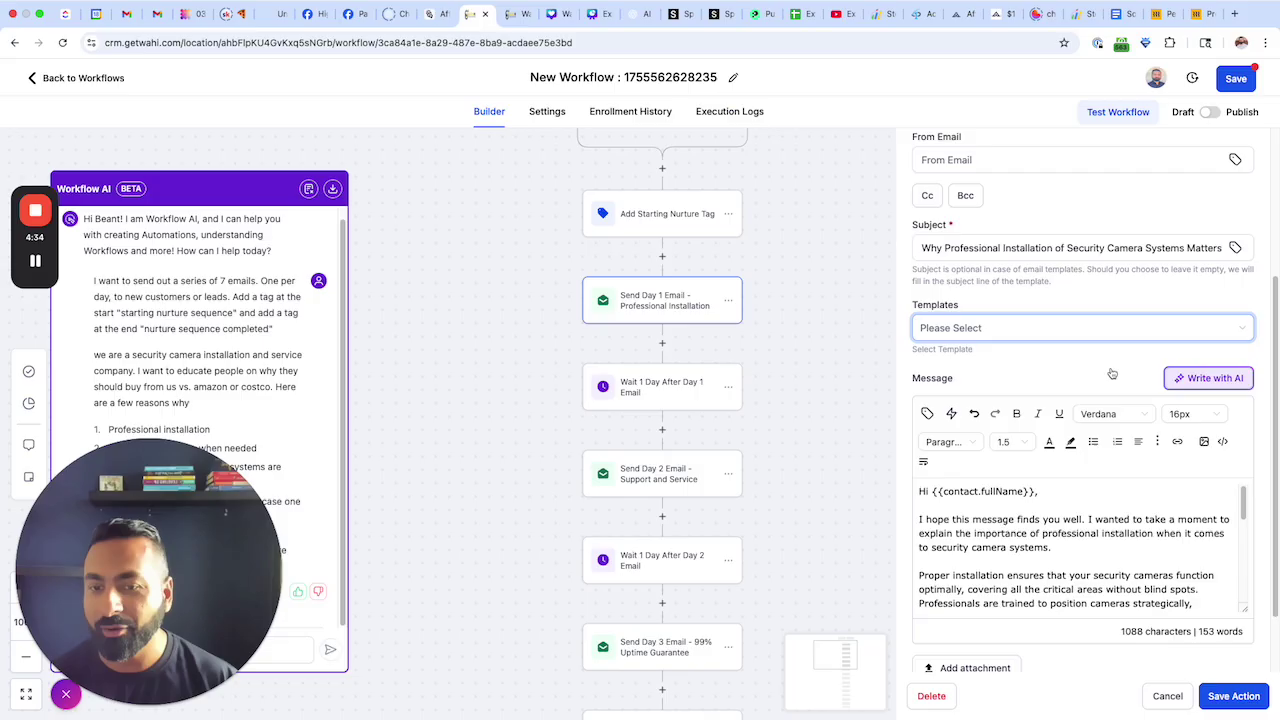
scroll(1087, 484, down, 3)
scroll(1087, 484, down, 5)
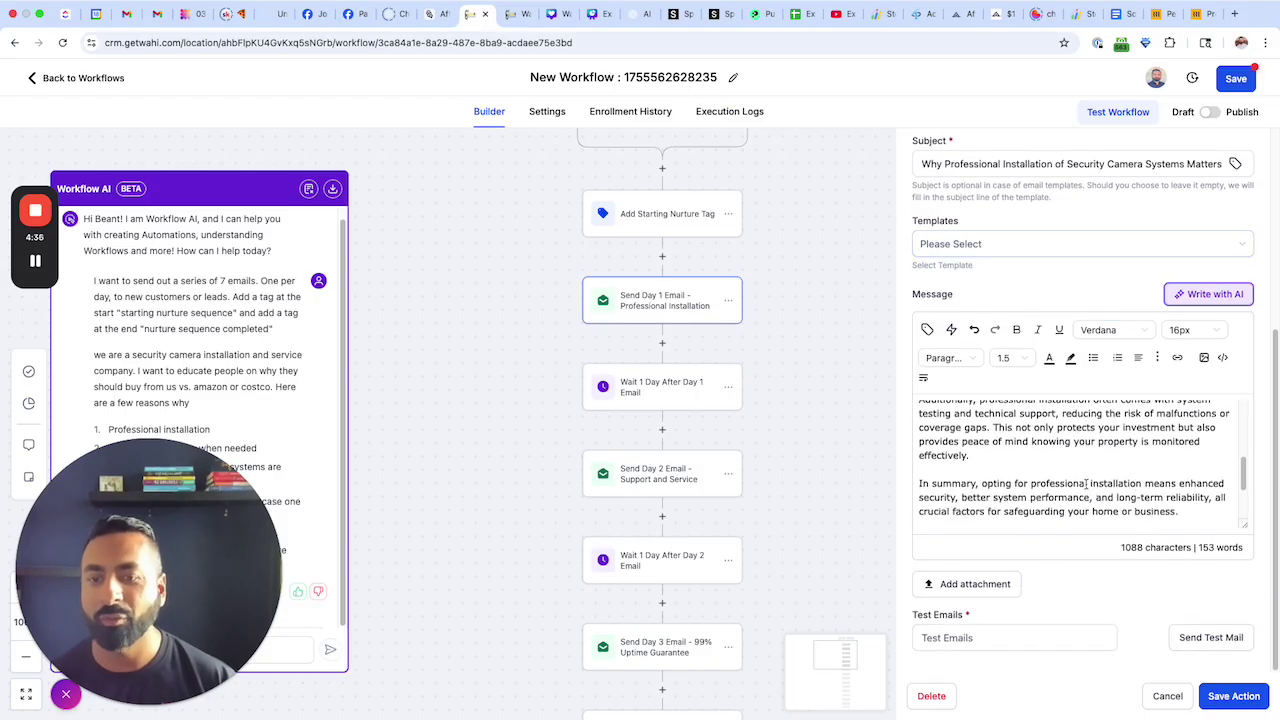
scroll(1086, 484, up, 5)
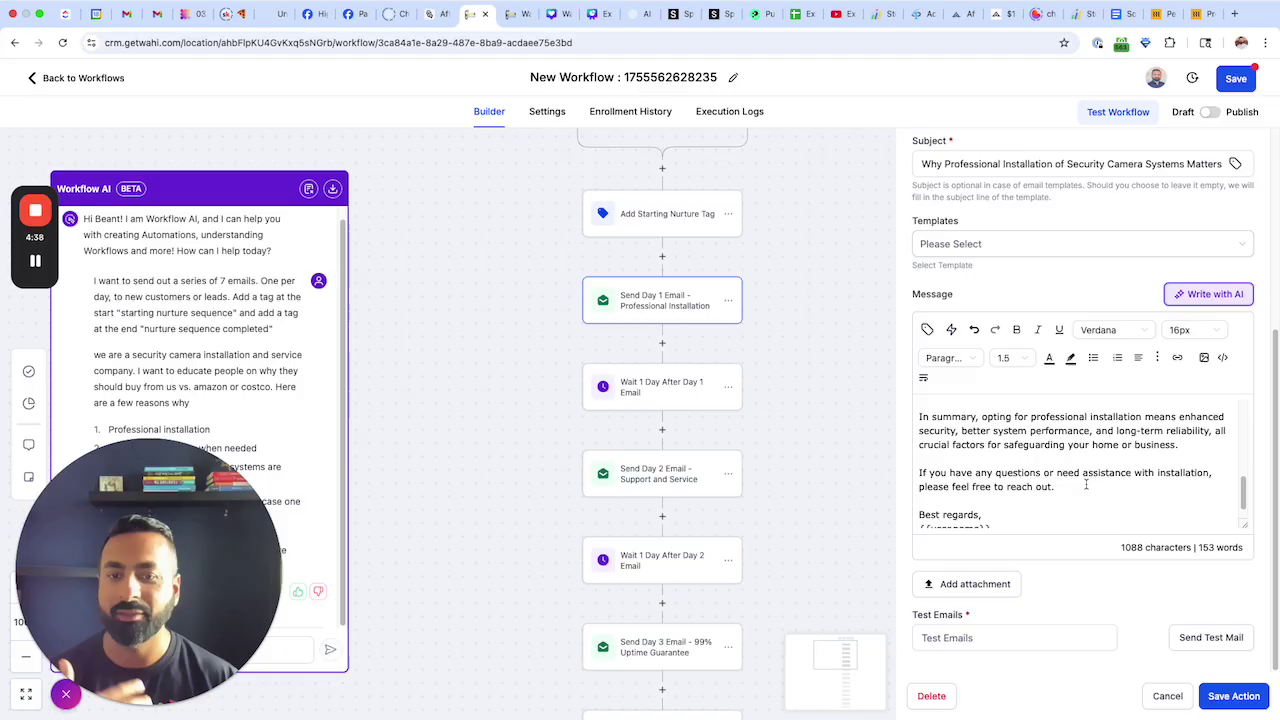
scroll(1086, 484, up, 1)
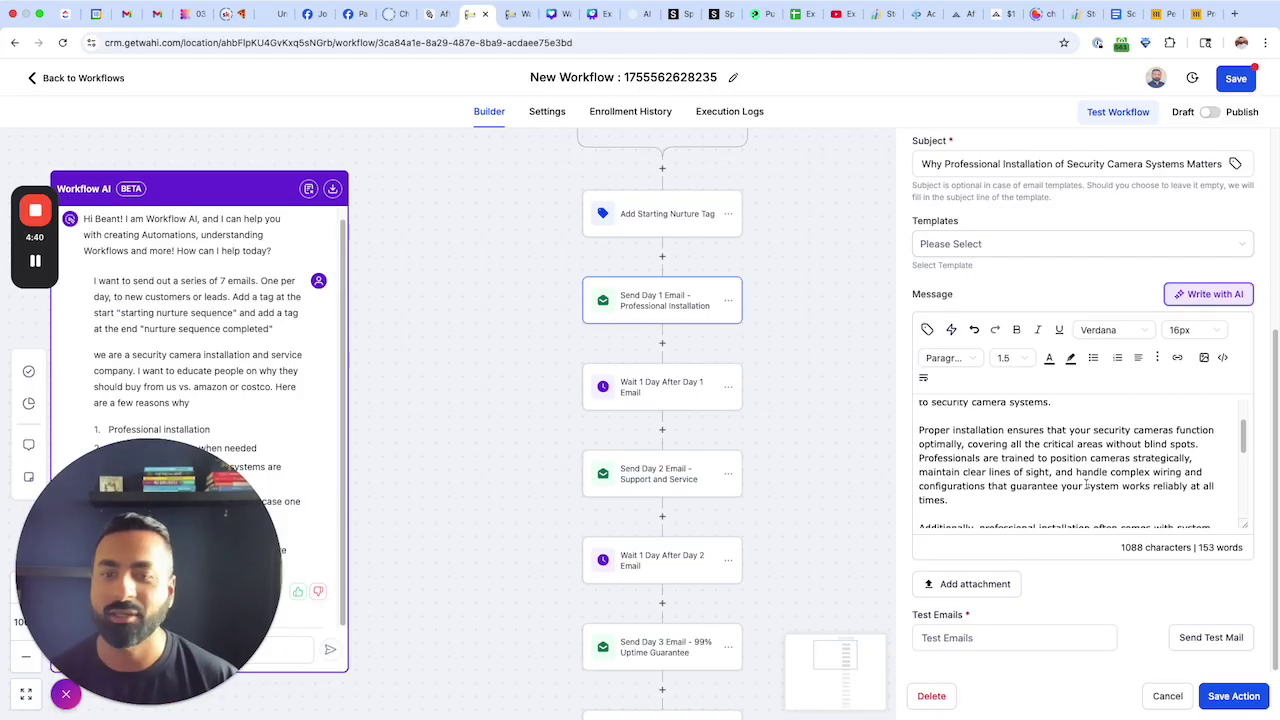
click(1166, 695)
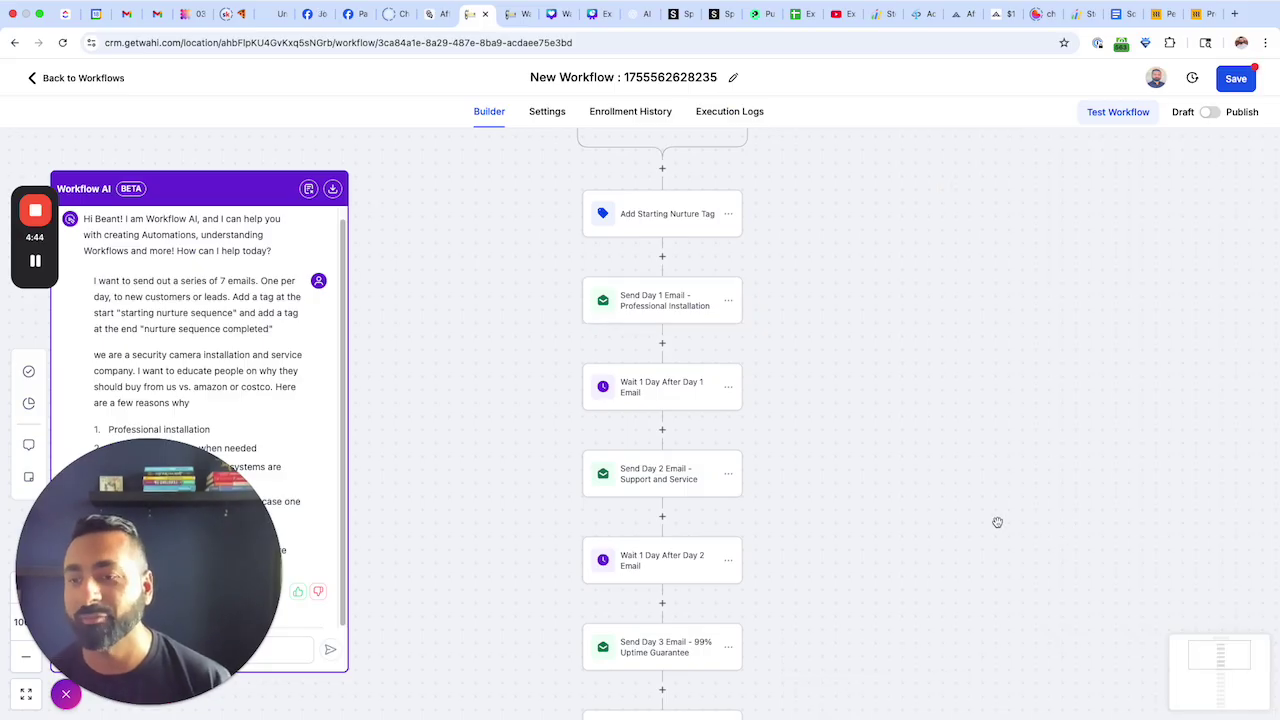
Examine the tone options and prompt field of the AI email writer for the Day 1 email, closing it without generating anything.
scroll(914, 479, down, 2)
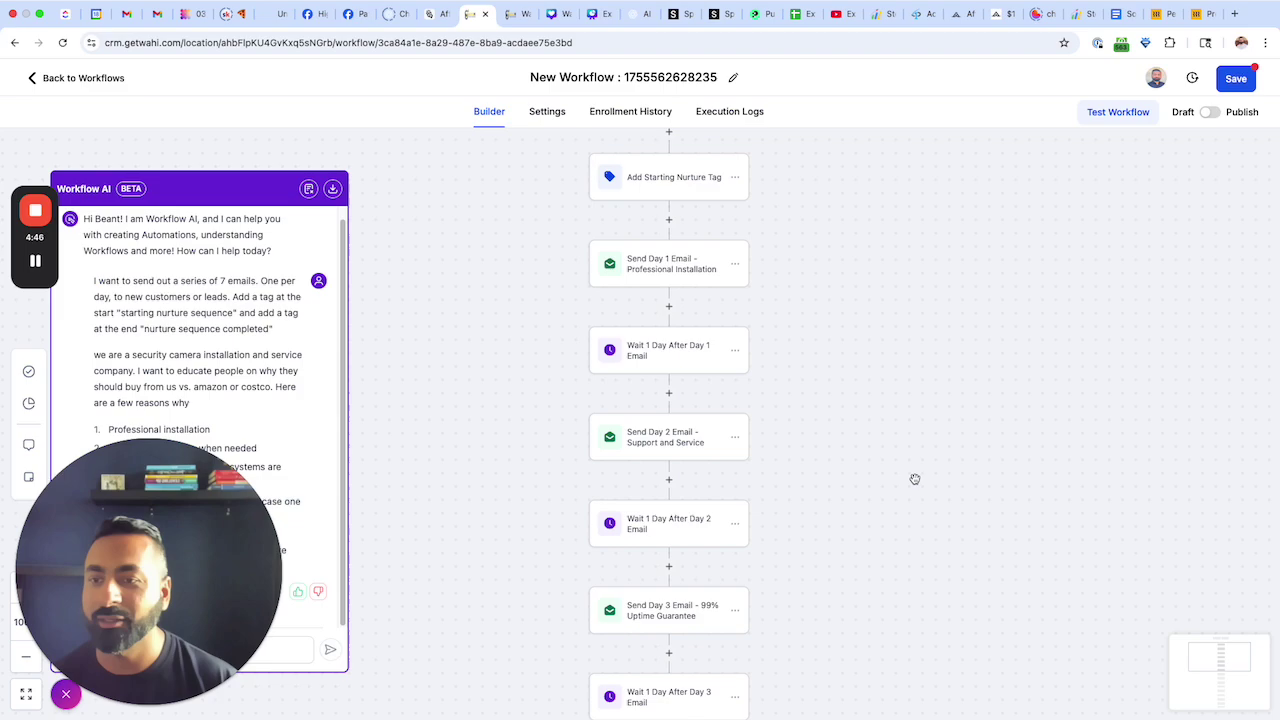
scroll(914, 479, down, 4)
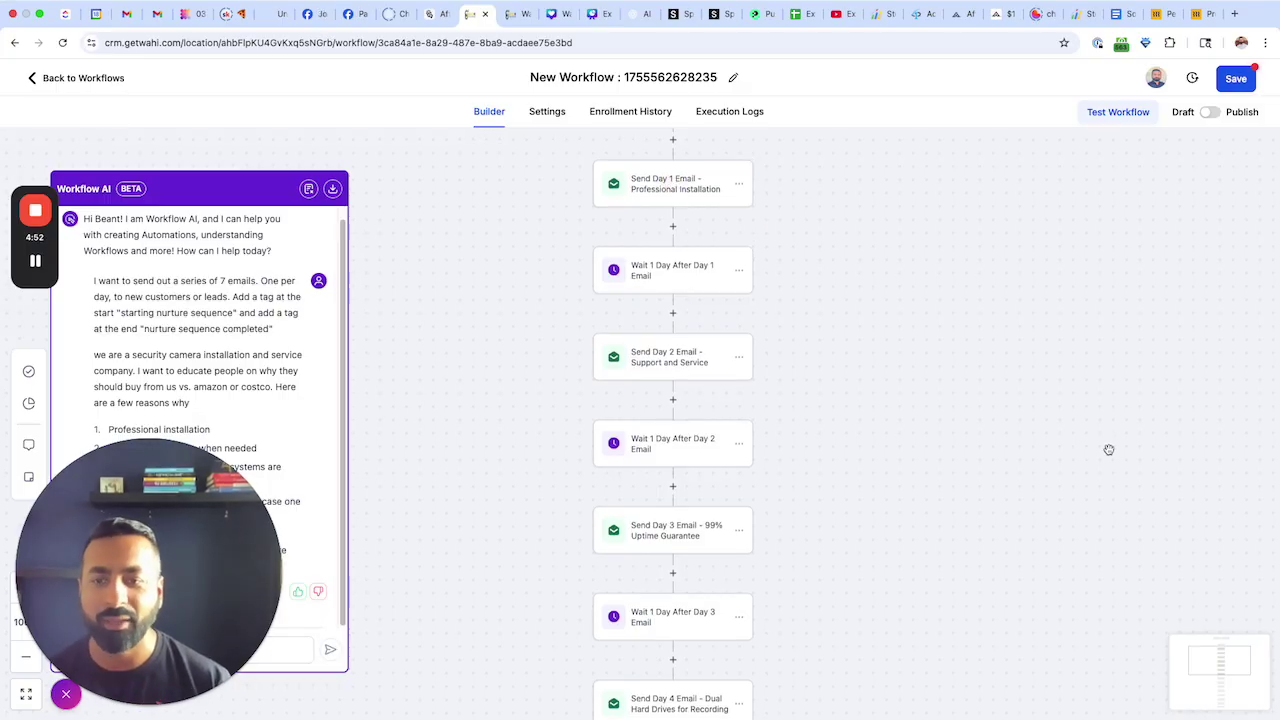
click(668, 186)
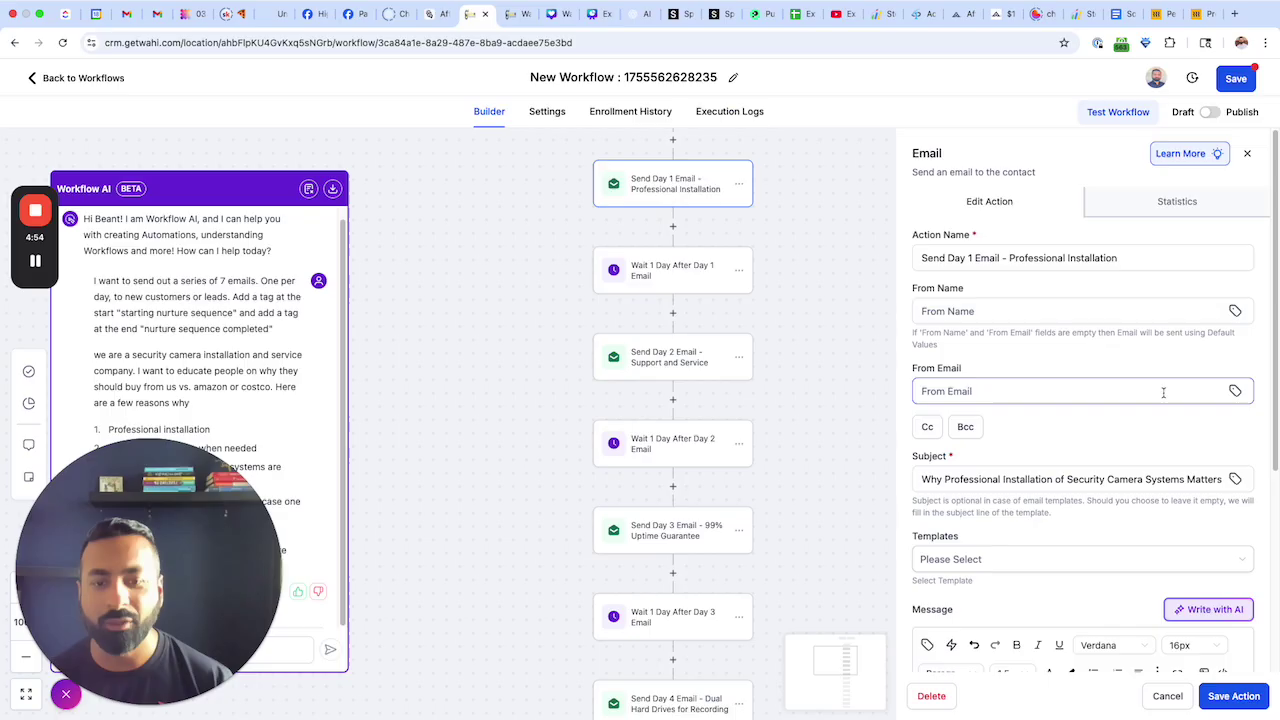
click(1211, 607)
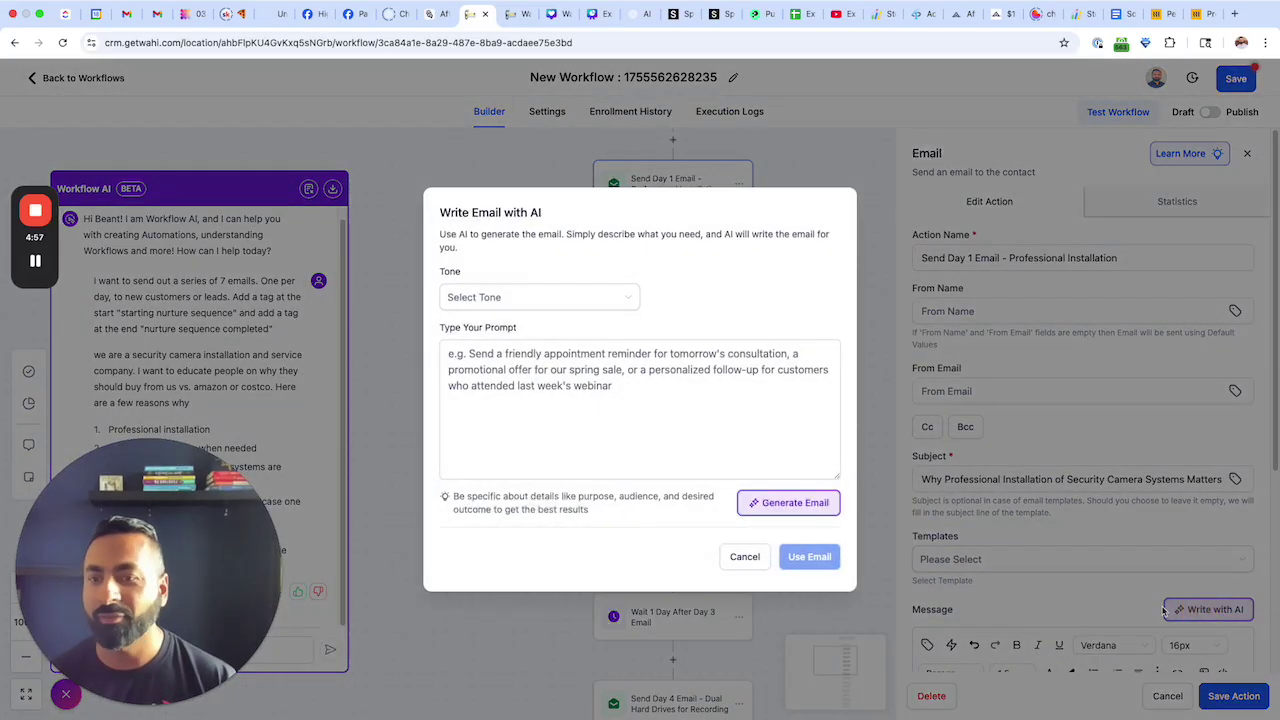
click(562, 362)
click(551, 301)
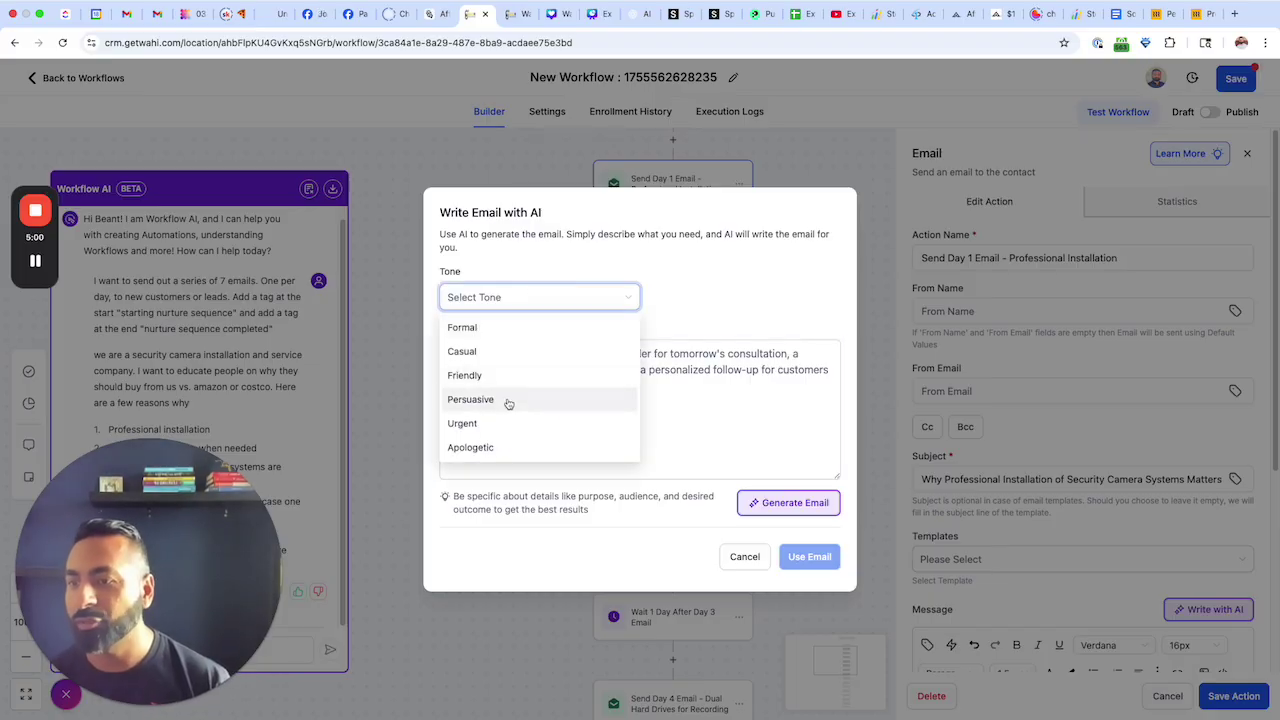
click(743, 383)
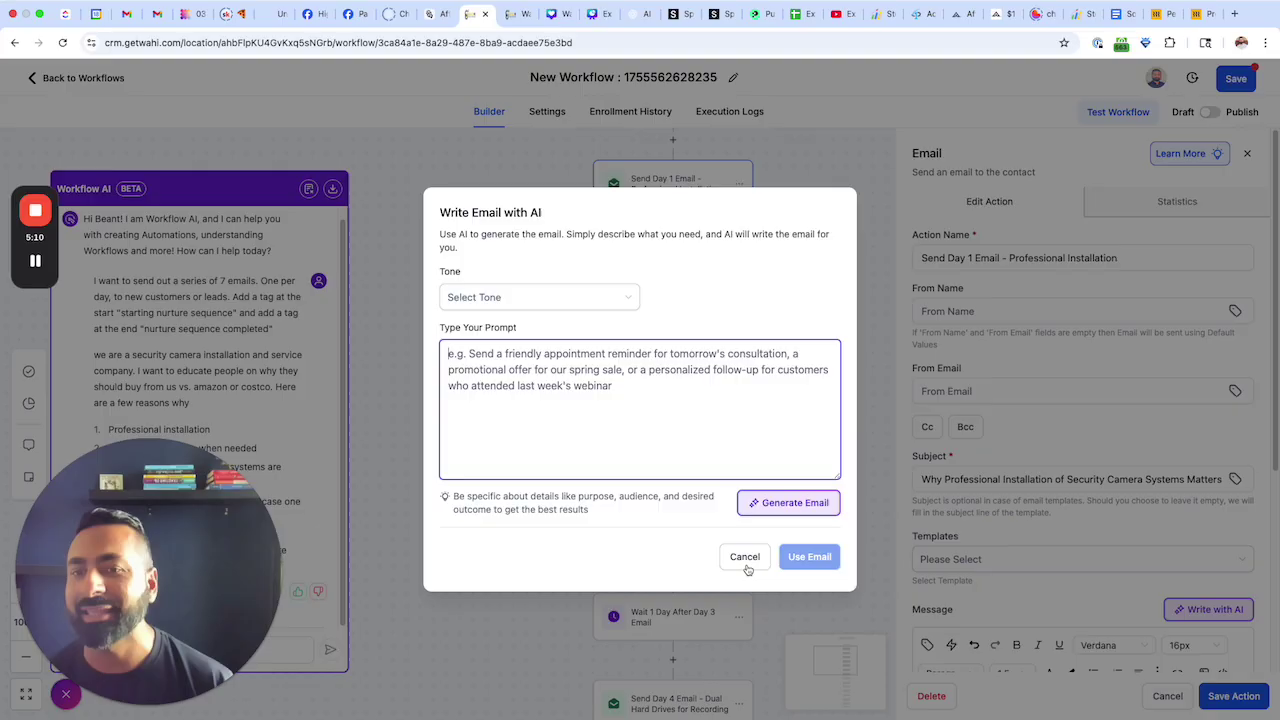
click(745, 557)
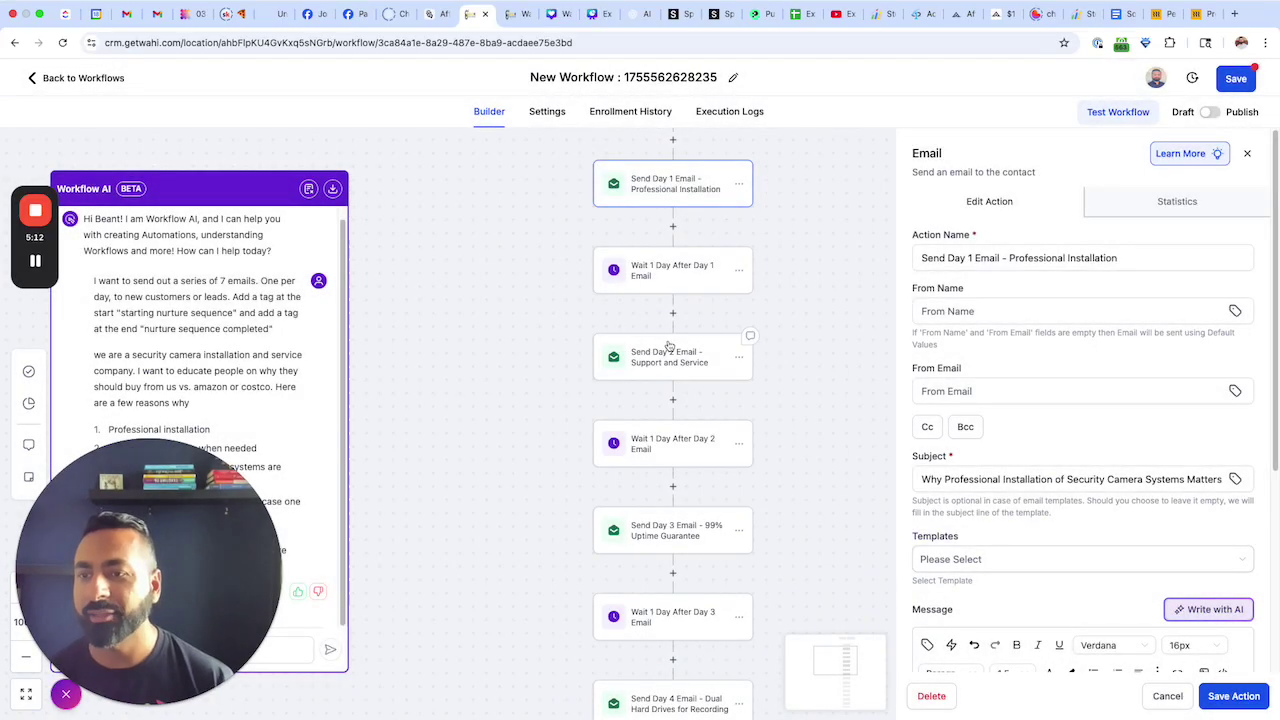
Review the Day 2 Support and Service email and the delay settings of the wait after it, without saving changes.
click(669, 366)
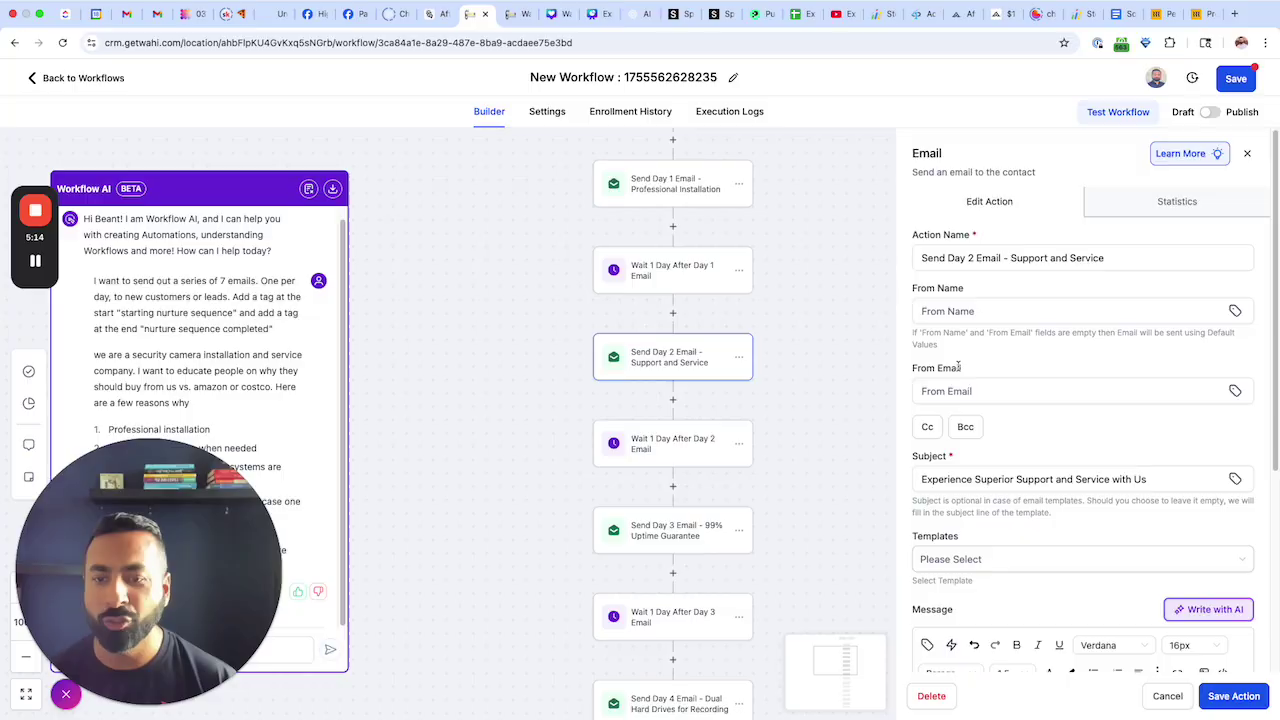
scroll(958, 368, down, 2)
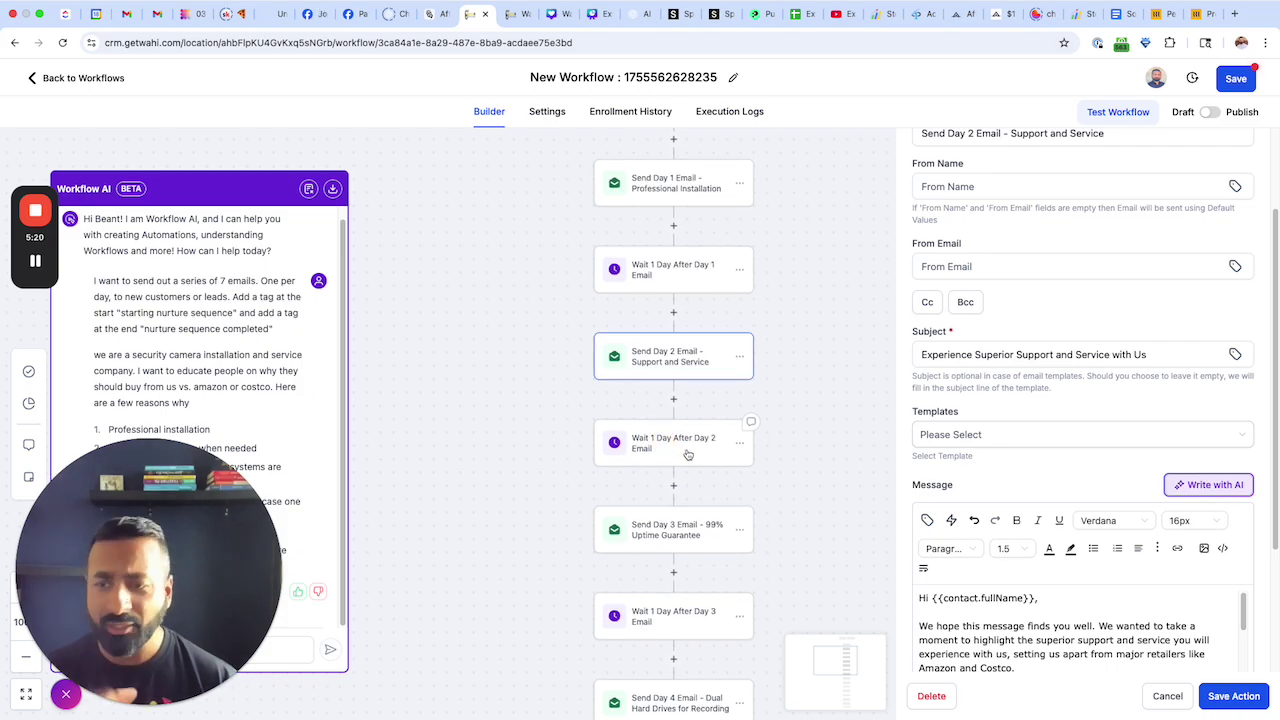
click(687, 455)
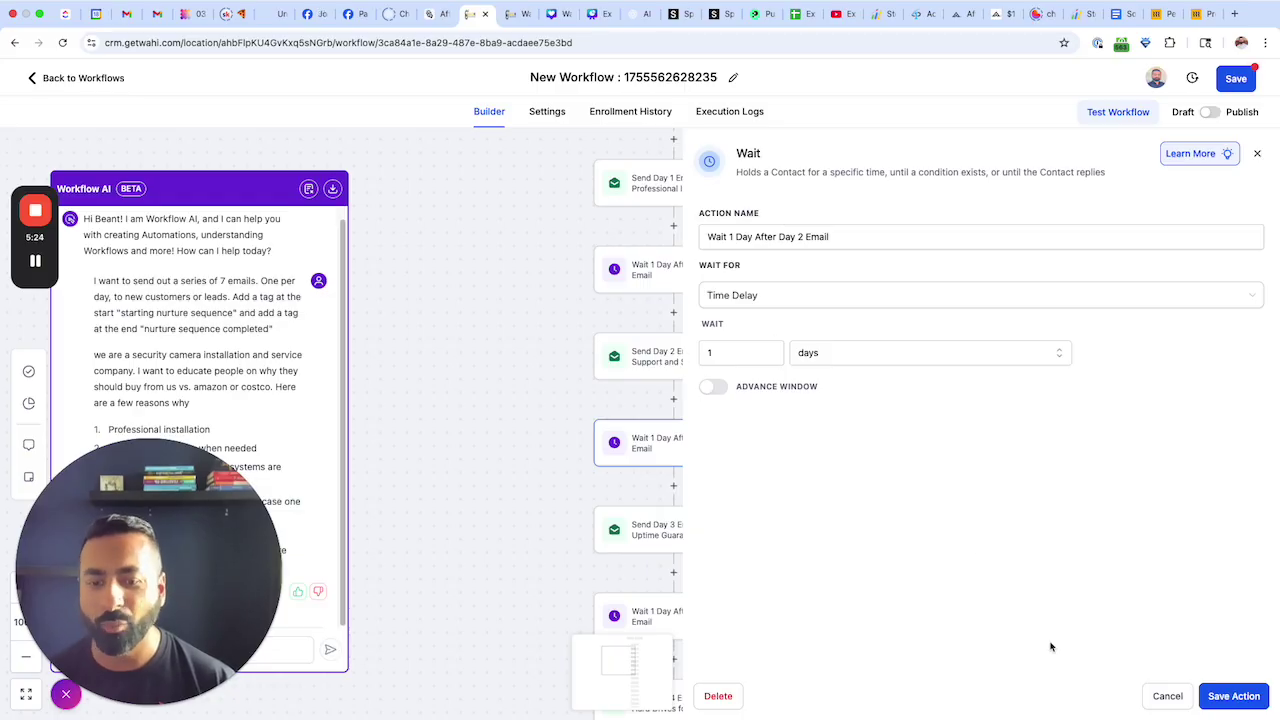
click(1160, 697)
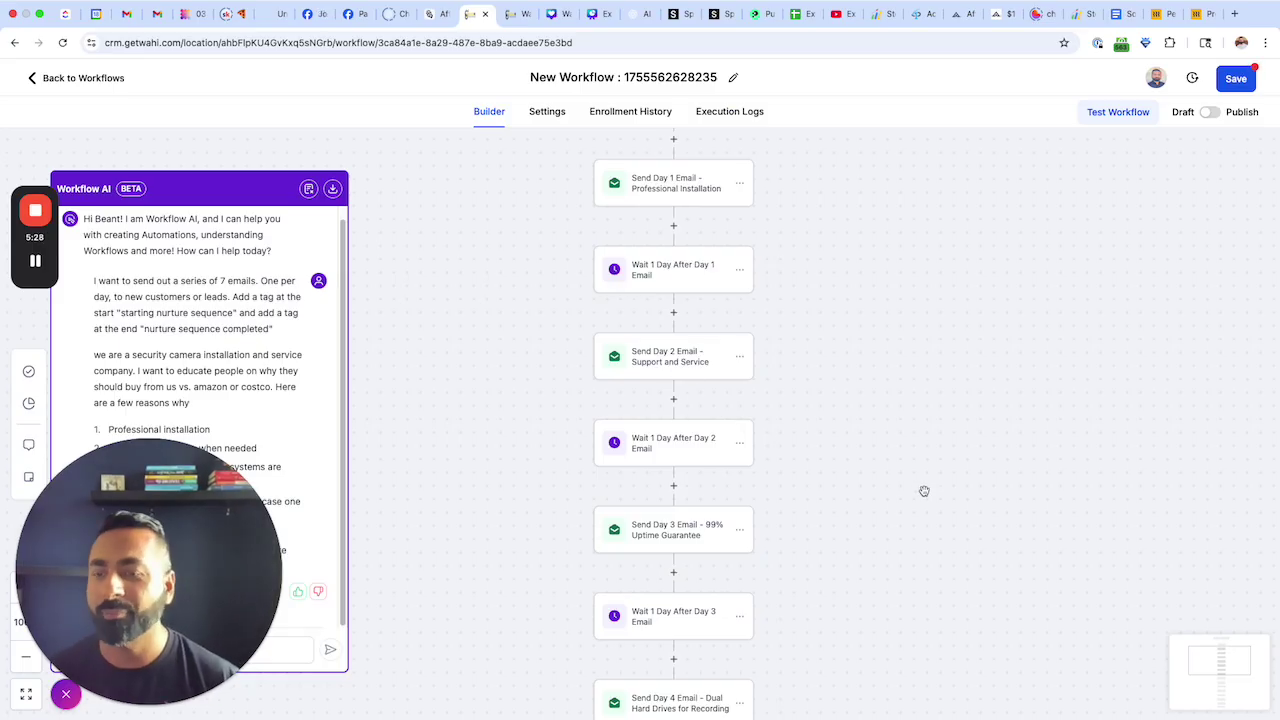
Look through the remaining emails and waits to the workflow's end and check the Add Nurture Completed Tag action's tag.
scroll(792, 420, down, 1)
scroll(792, 420, down, 5)
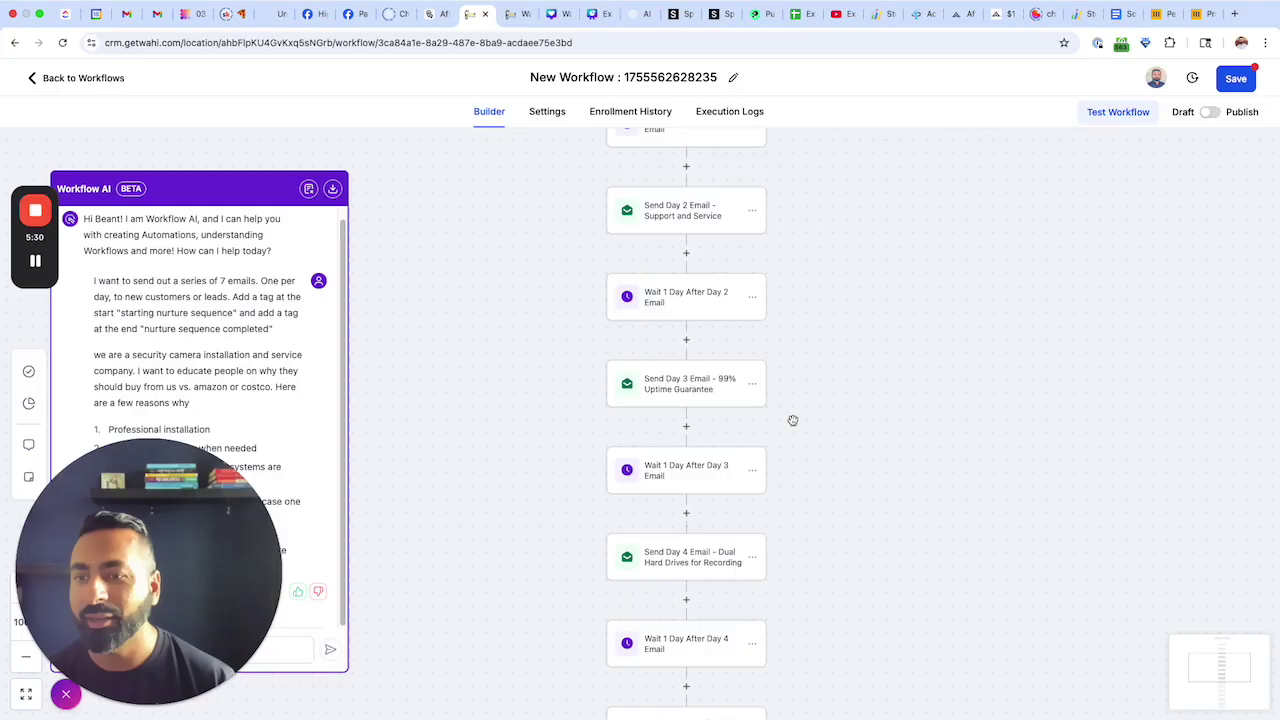
scroll(792, 420, down, 5)
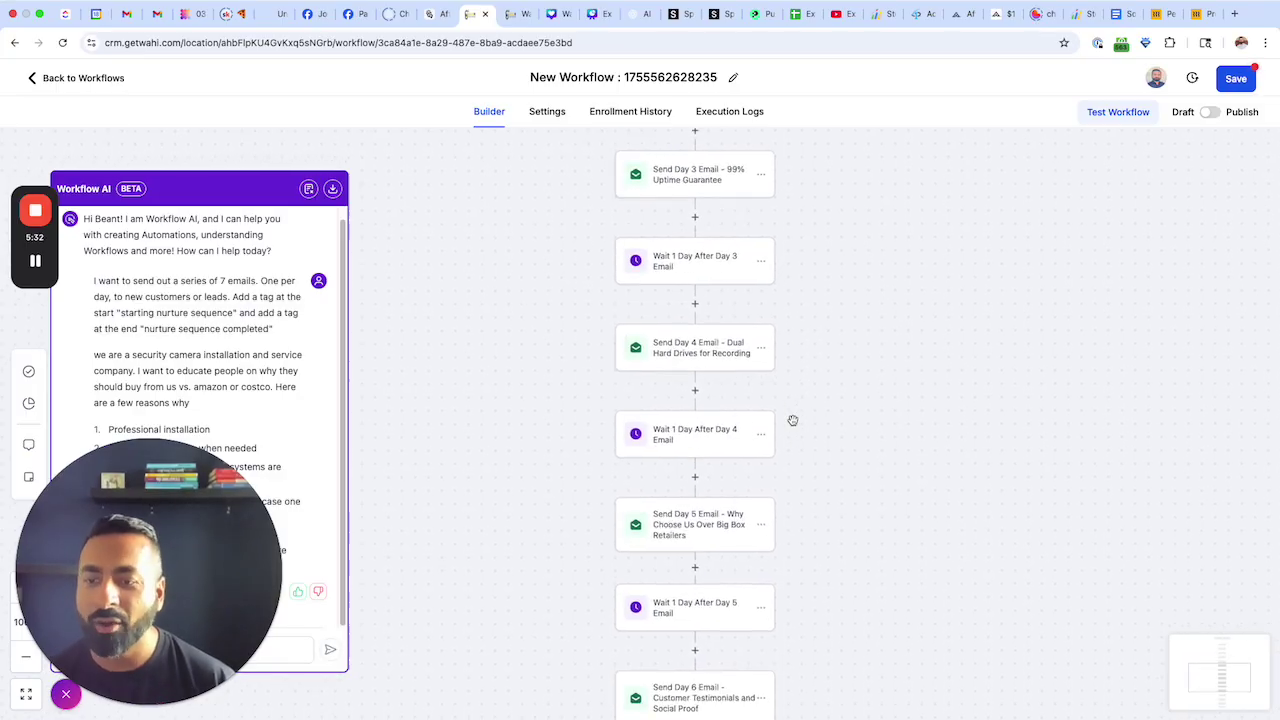
scroll(792, 420, down, 5)
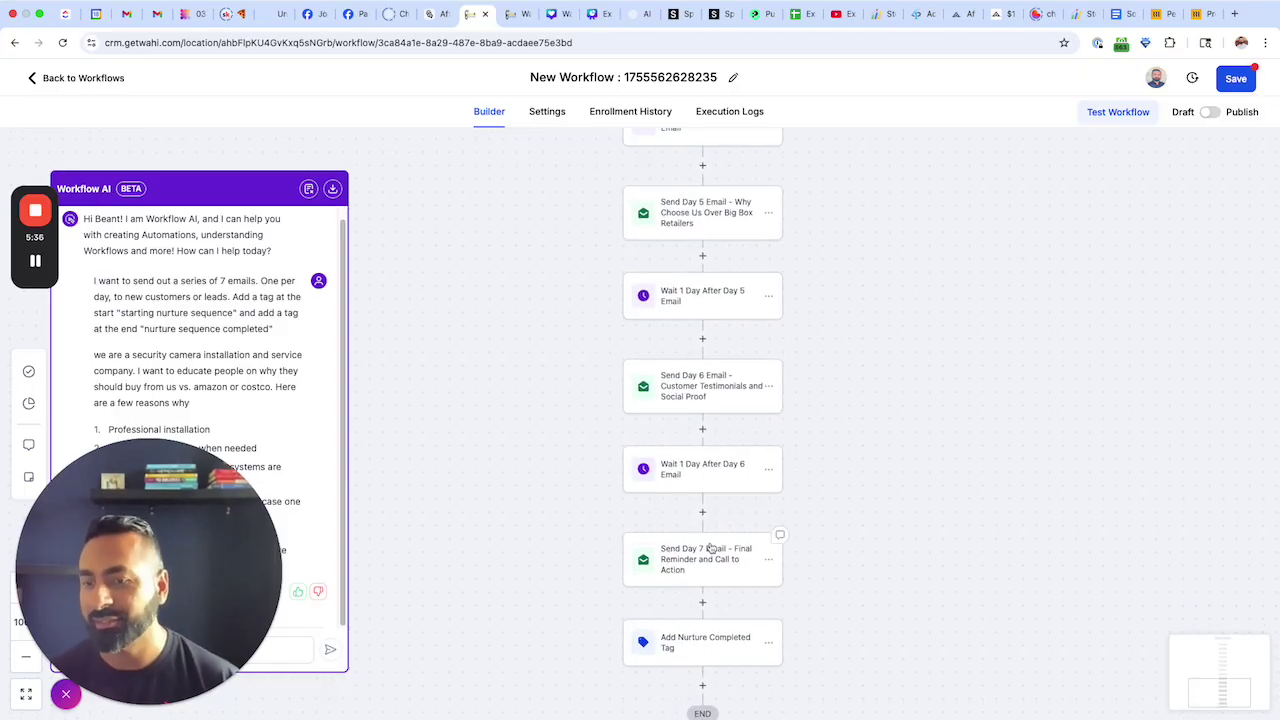
scroll(705, 548, down, 2)
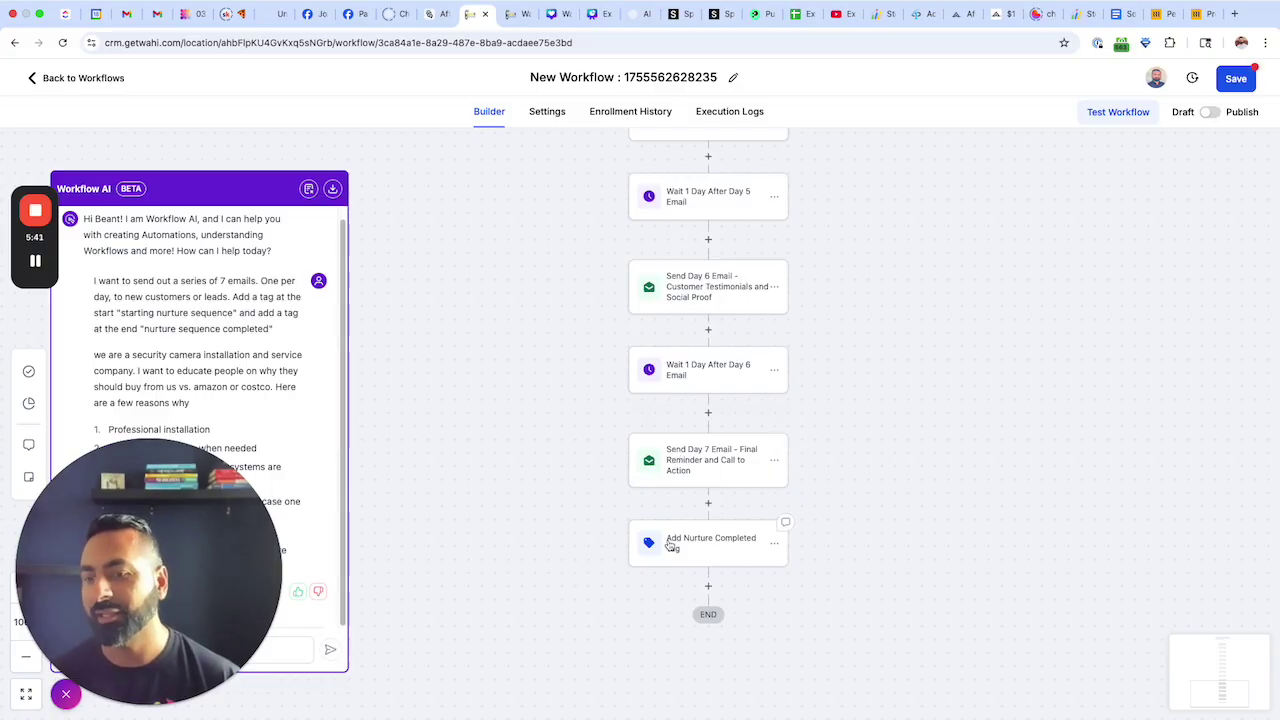
click(670, 545)
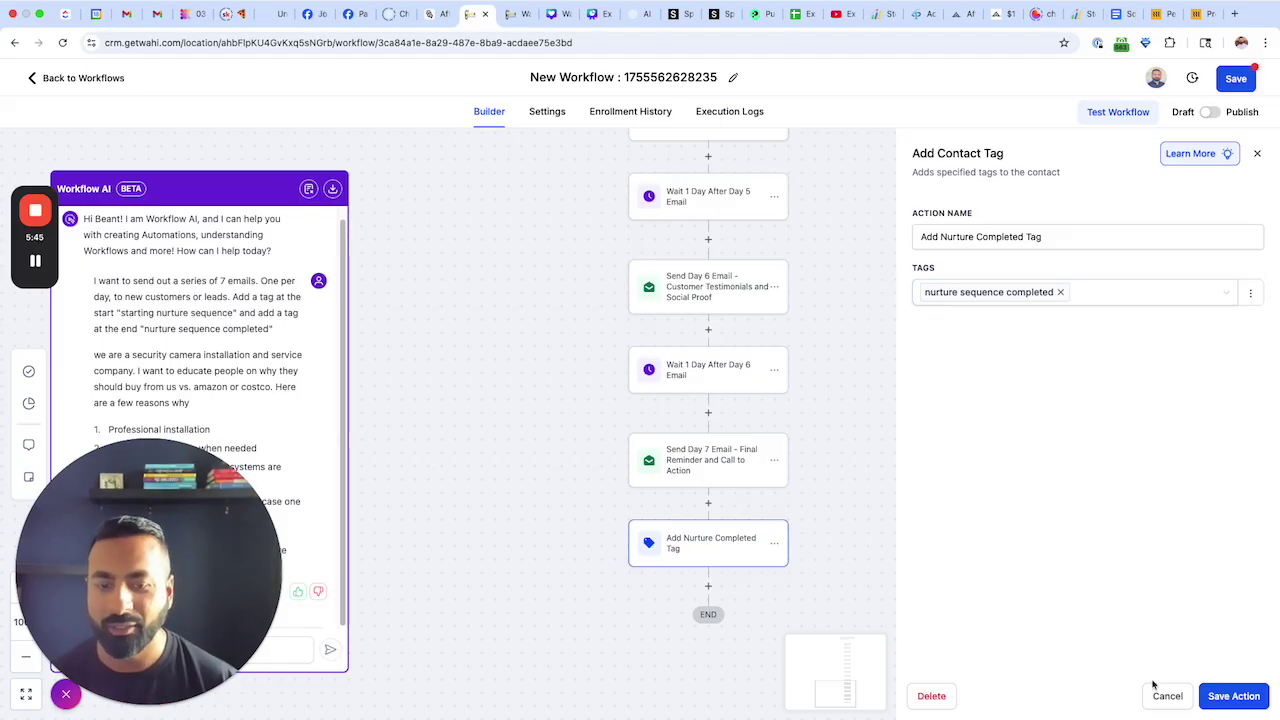
click(1162, 696)
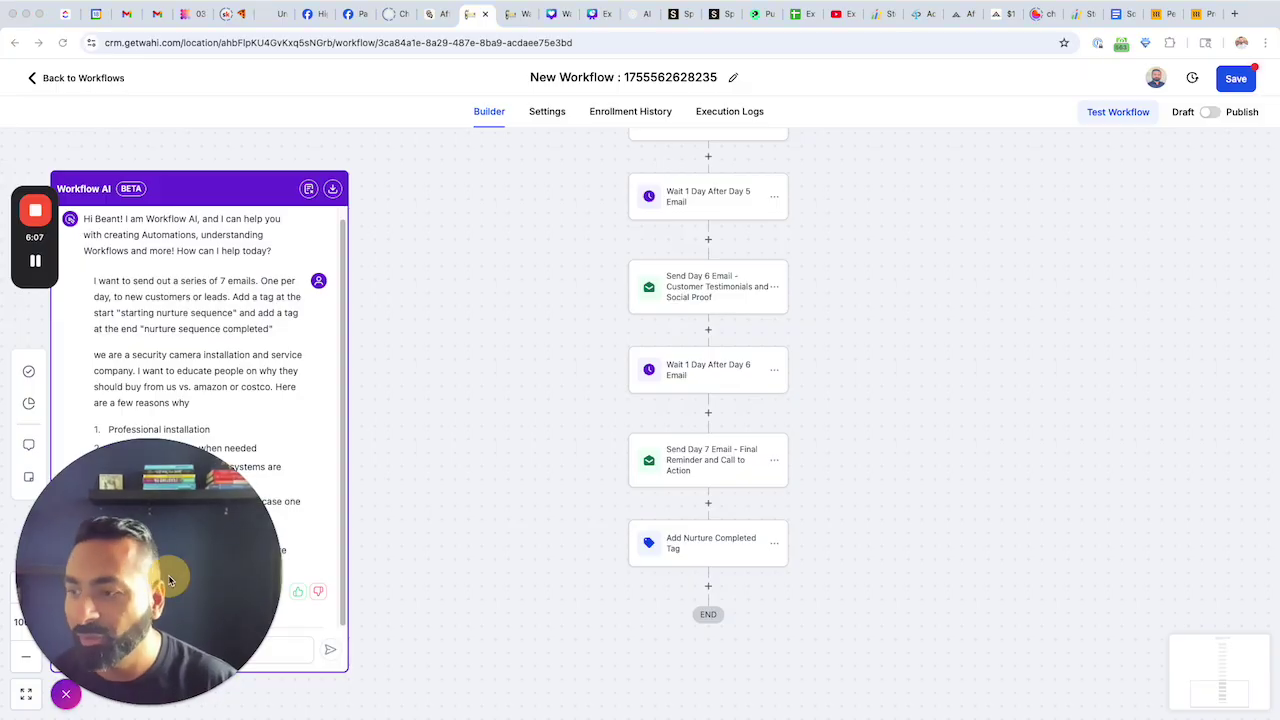
Highlight the full original prompt in the Workflow AI chat for review, and place the cursor in the chat's message field.
drag(170, 580, 1026, 562)
click(133, 651)
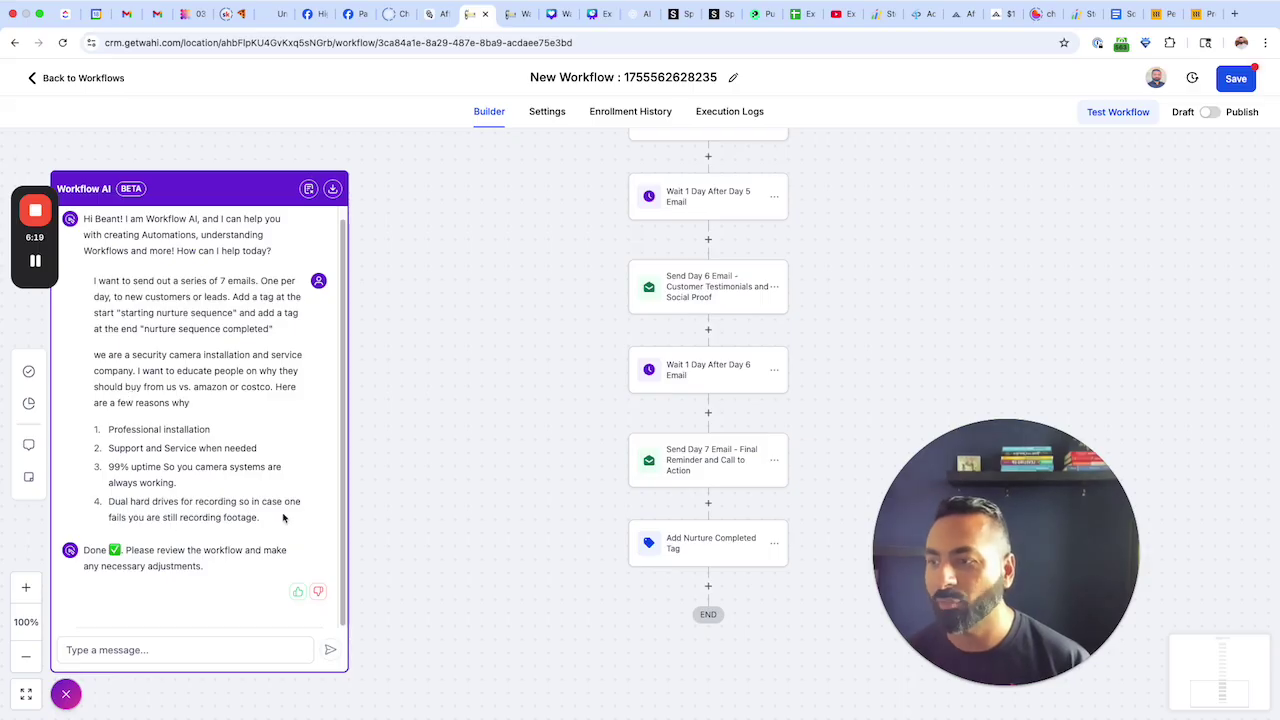
drag(265, 520, 90, 282)
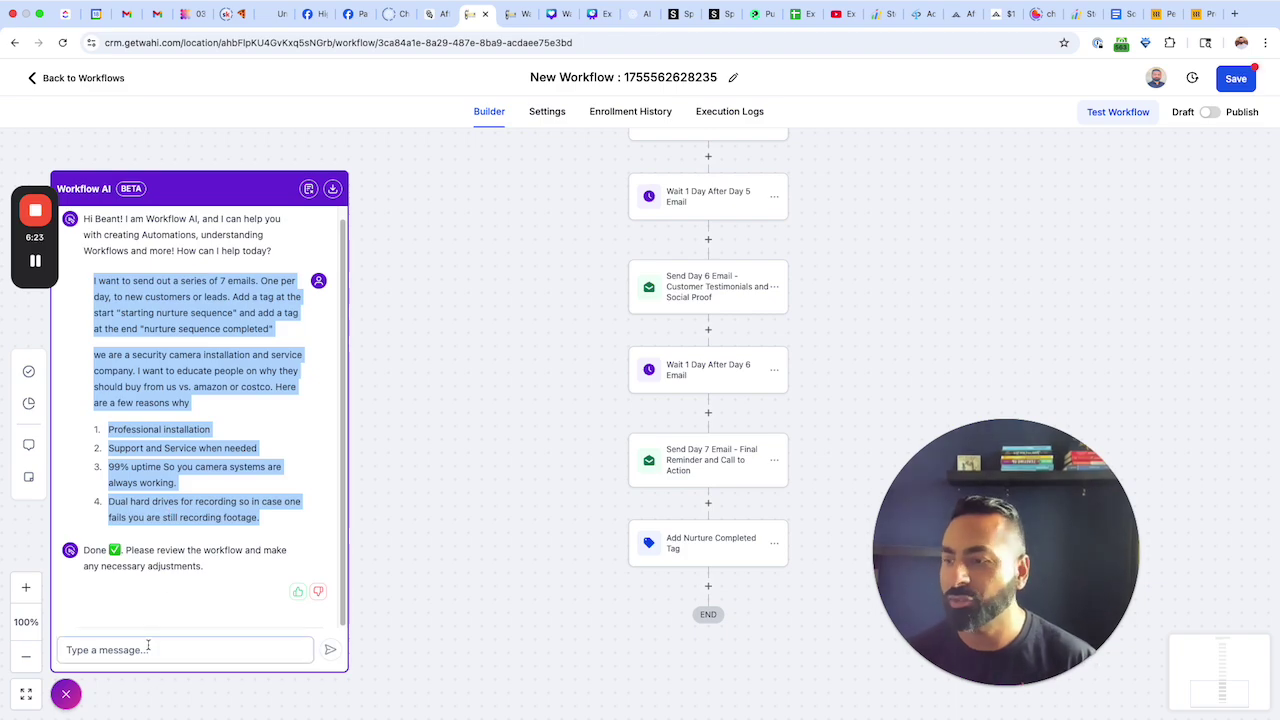
click(146, 650)
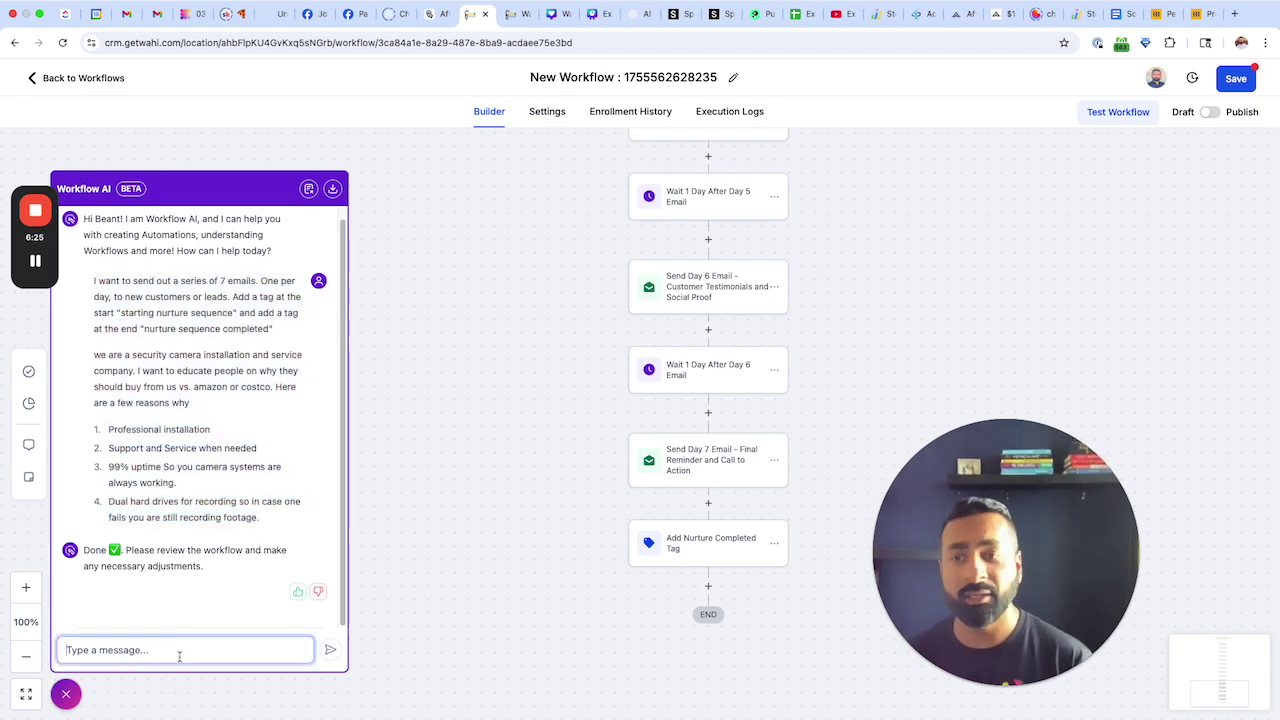